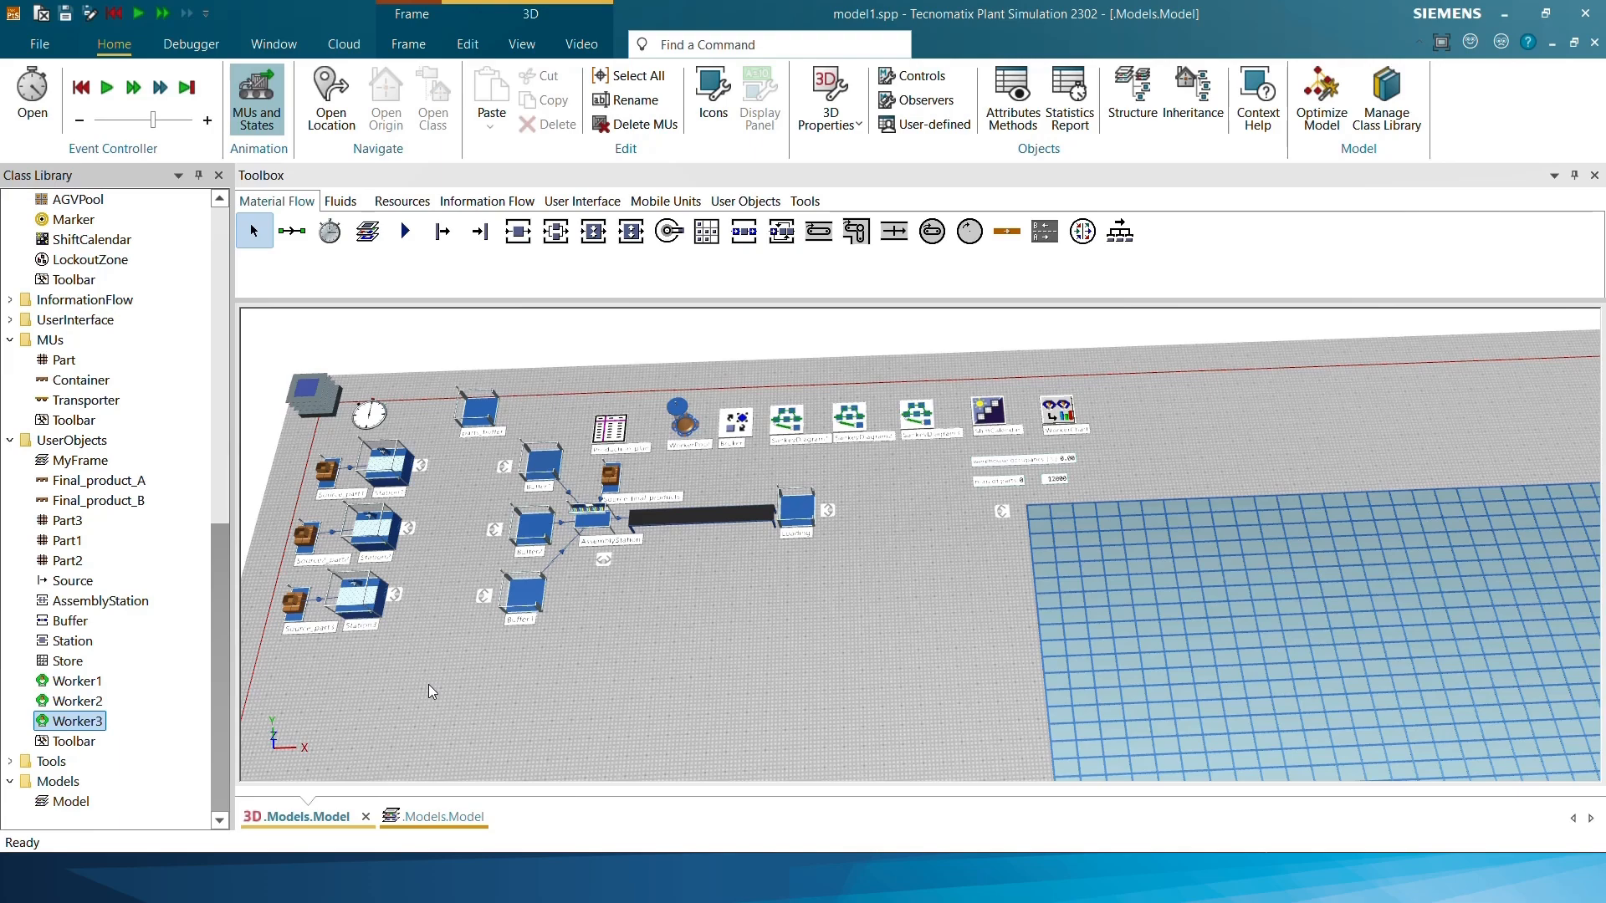
Open the Worker3 user object in 3D and exchange its graphics for Forklift_1.s3d from the s3d-graphics Transporters folder
{"action": "right_click", "coordinate": [92, 730]}
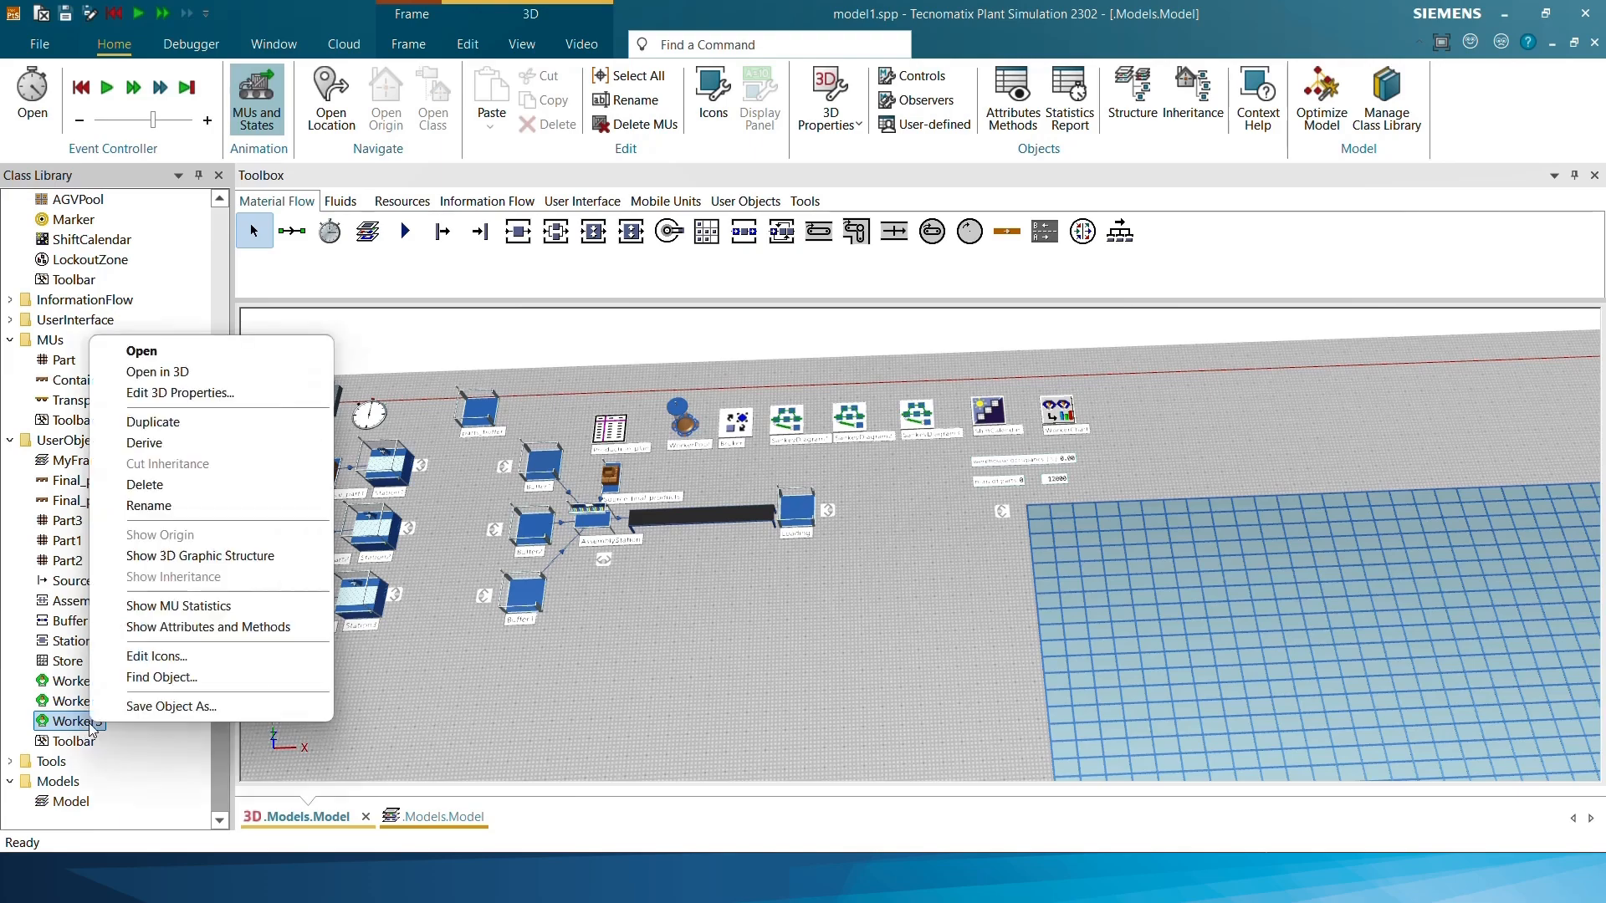
{"action": "left_click", "coordinate": [192, 372]}
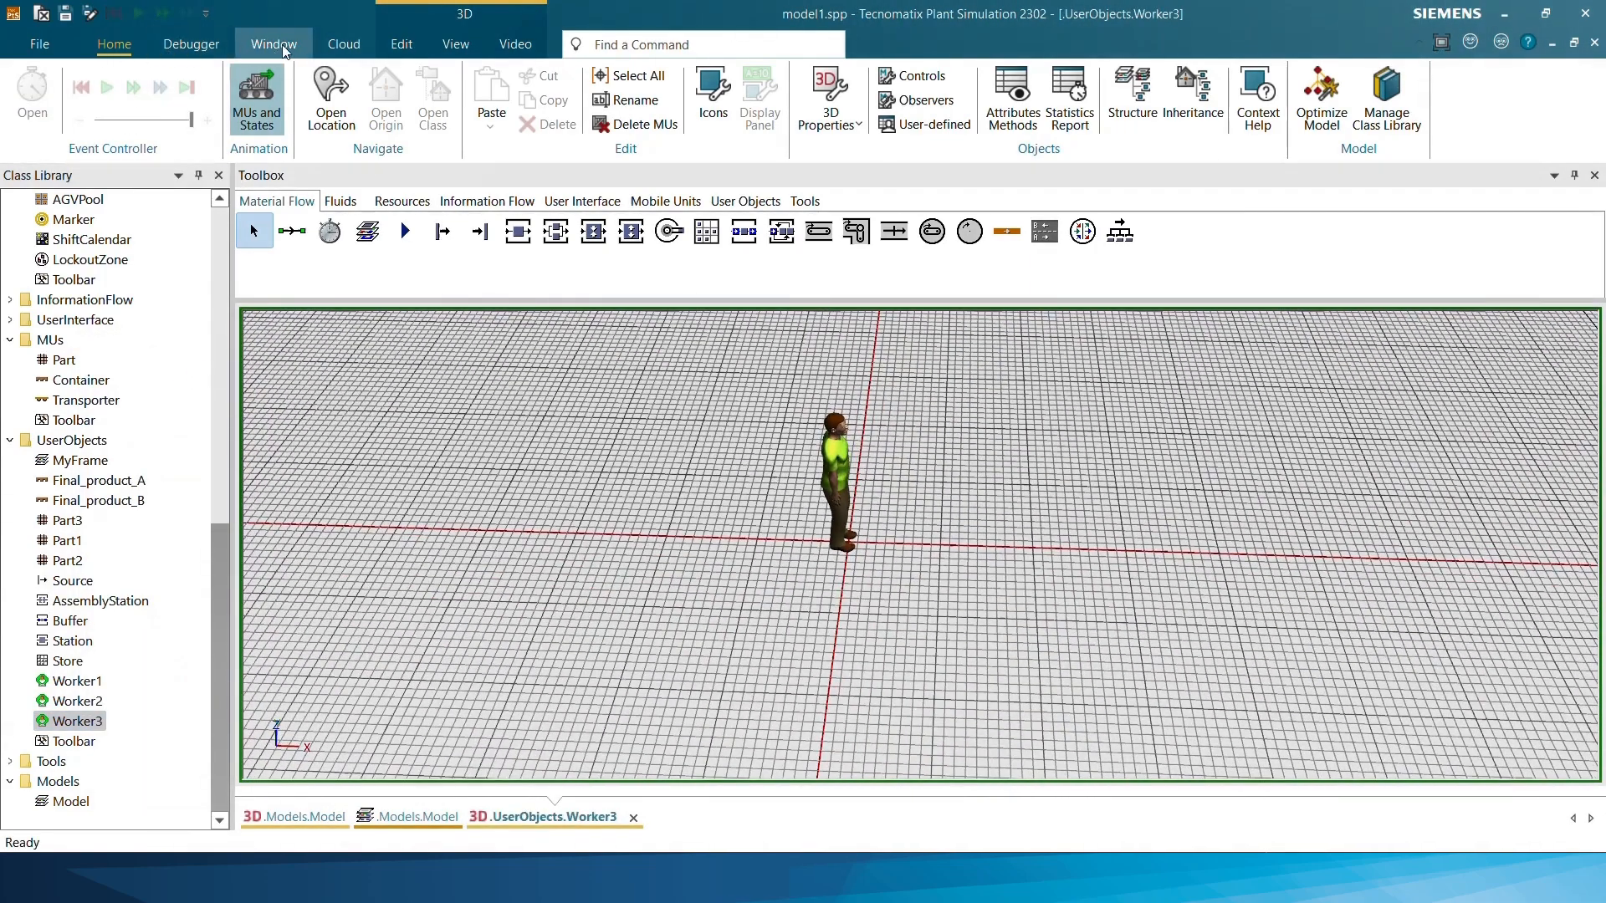
{"action": "left_click", "coordinate": [400, 44]}
{"action": "left_click", "coordinate": [130, 77]}
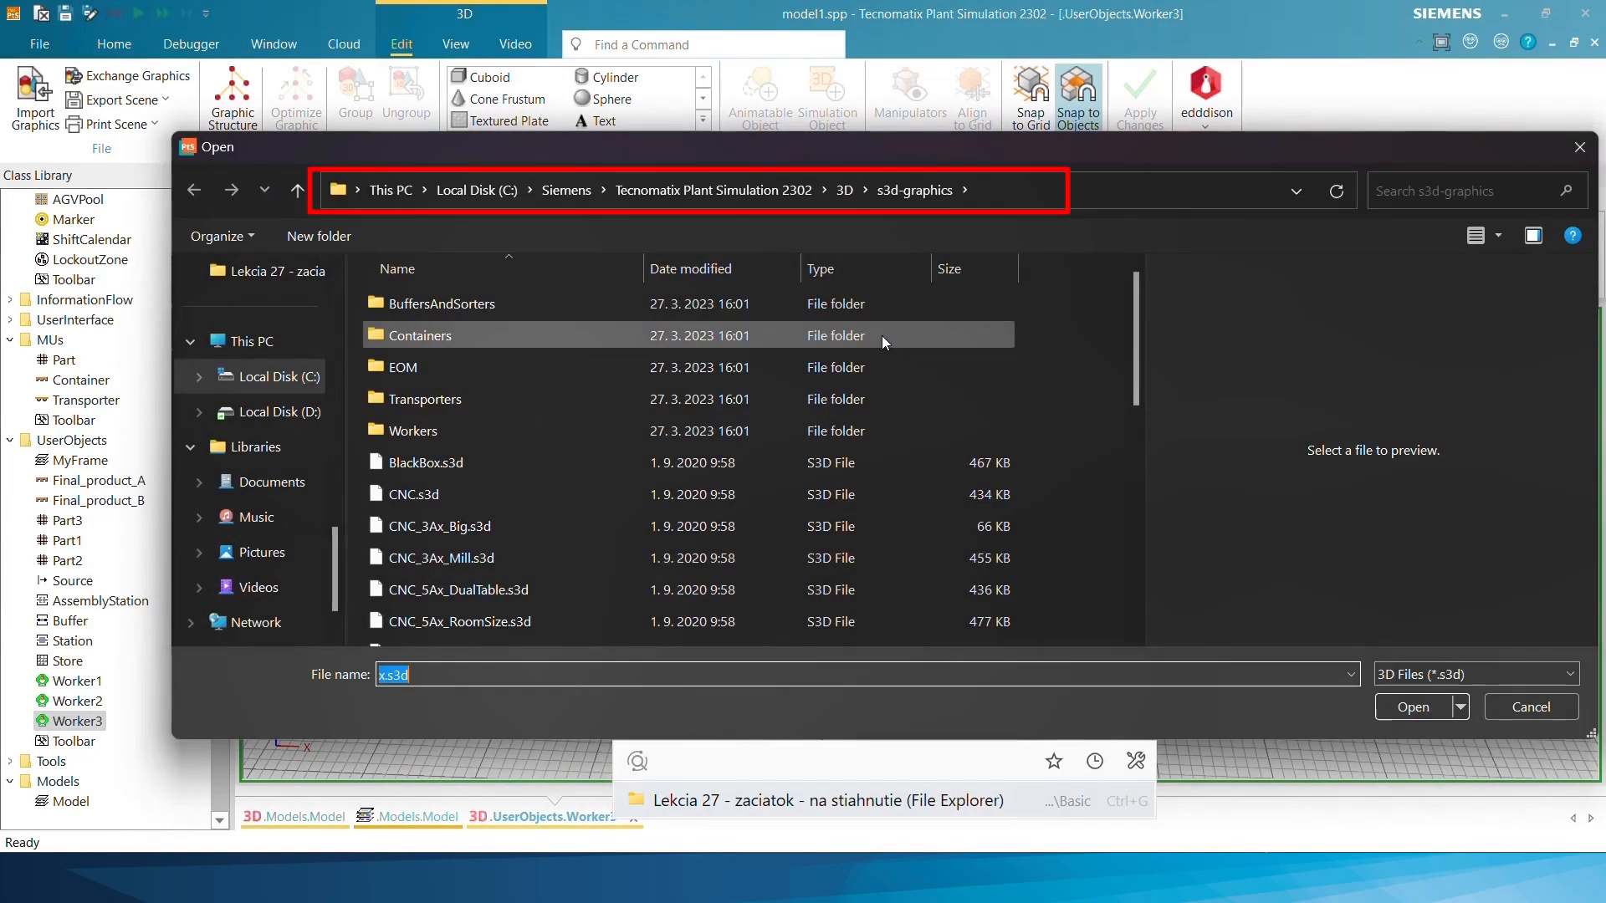
{"action": "double_click", "coordinate": [476, 393]}
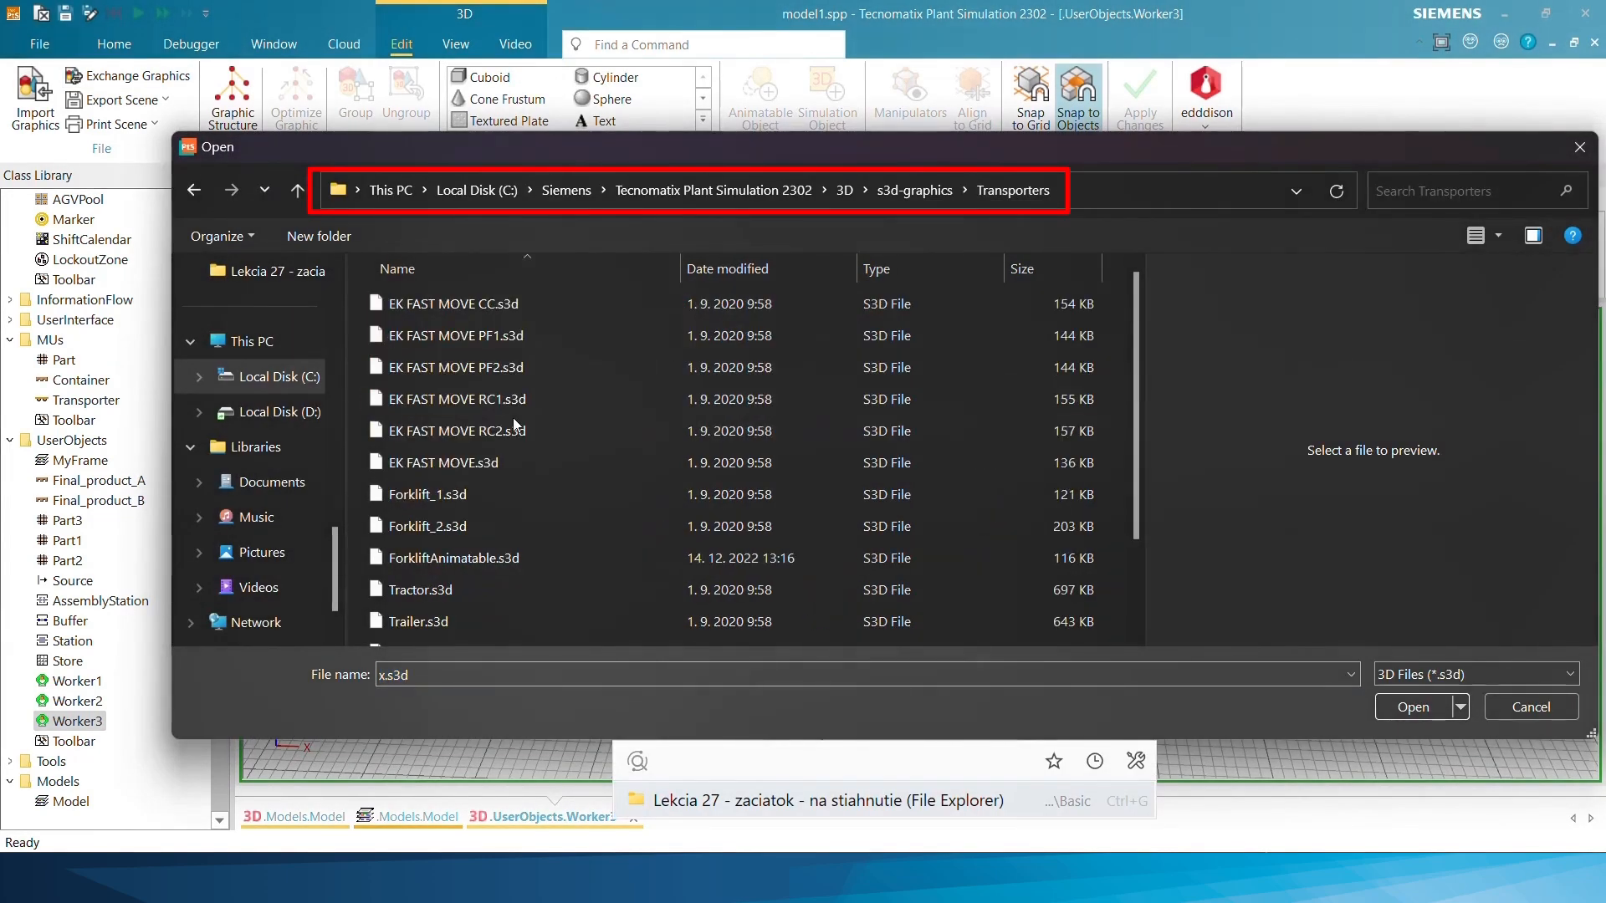
{"action": "left_click", "coordinate": [520, 489]}
{"action": "scroll", "coordinate": [518, 485], "scroll_direction": "down", "scroll_amount": 1}
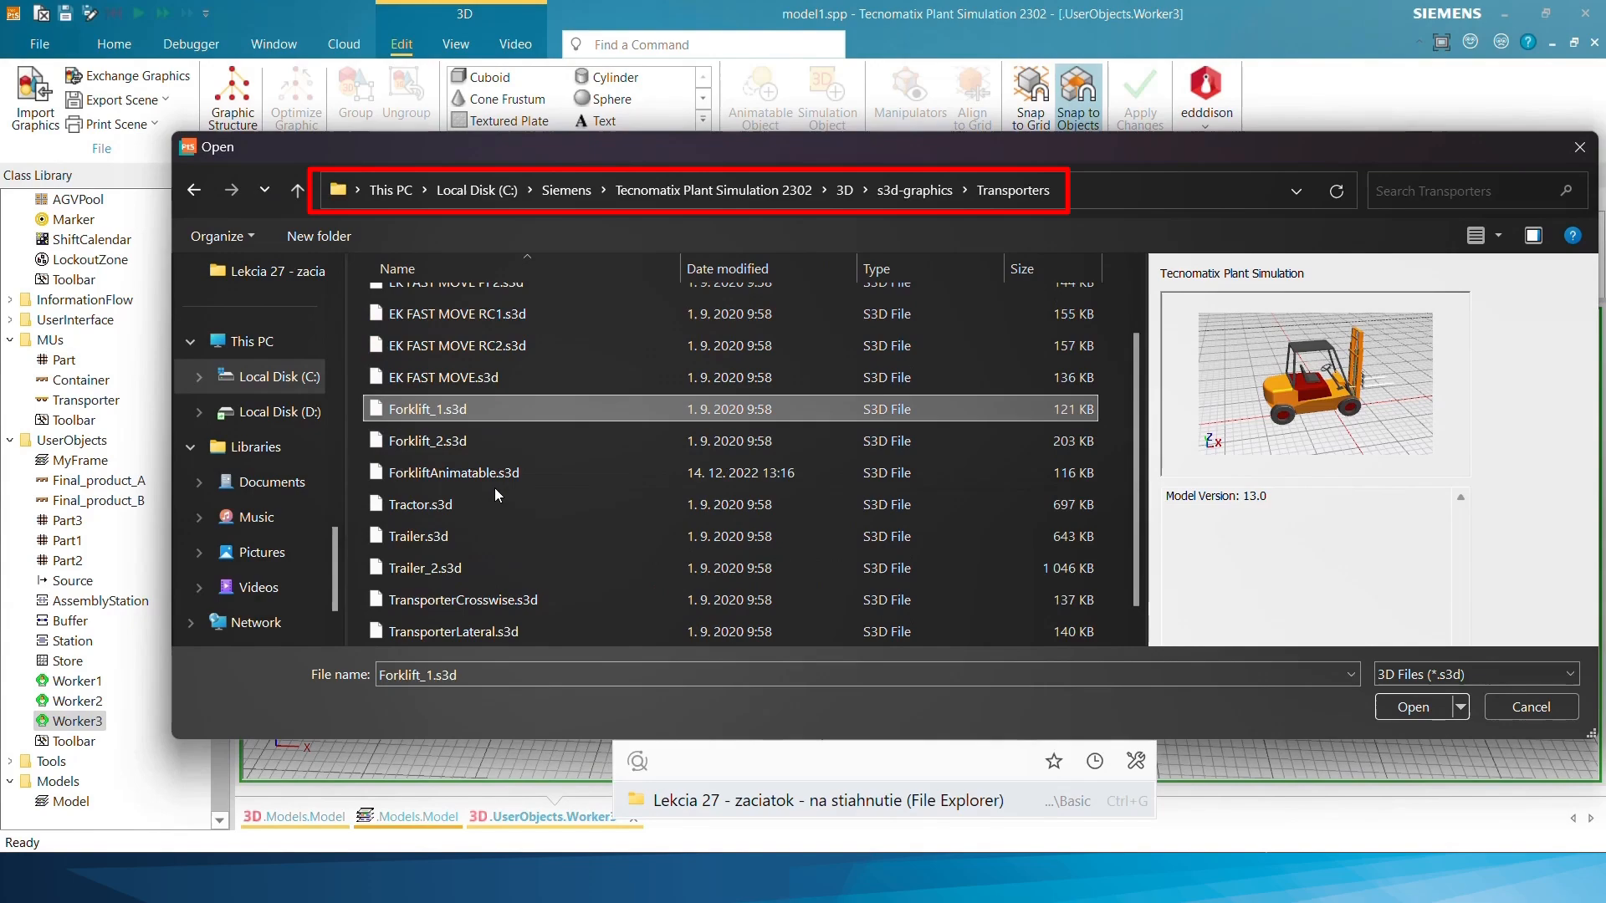
{"action": "left_click", "coordinate": [473, 443]}
{"action": "left_click", "coordinate": [455, 418]}
{"action": "left_click", "coordinate": [465, 443]}
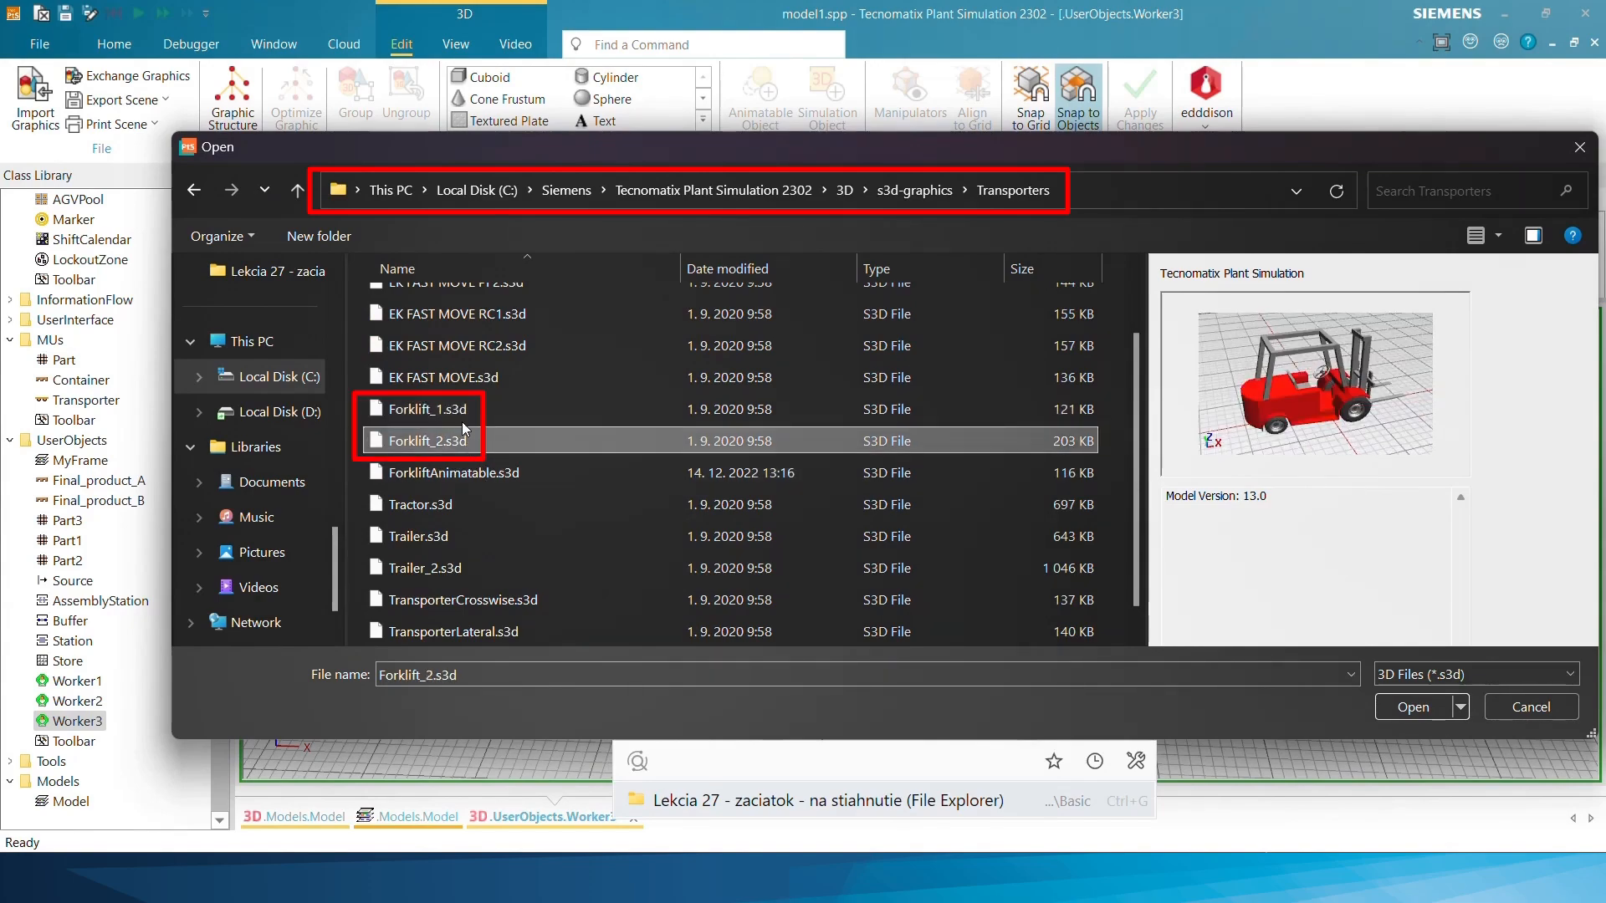
{"action": "left_click", "coordinate": [462, 419]}
{"action": "left_click", "coordinate": [1413, 707]}
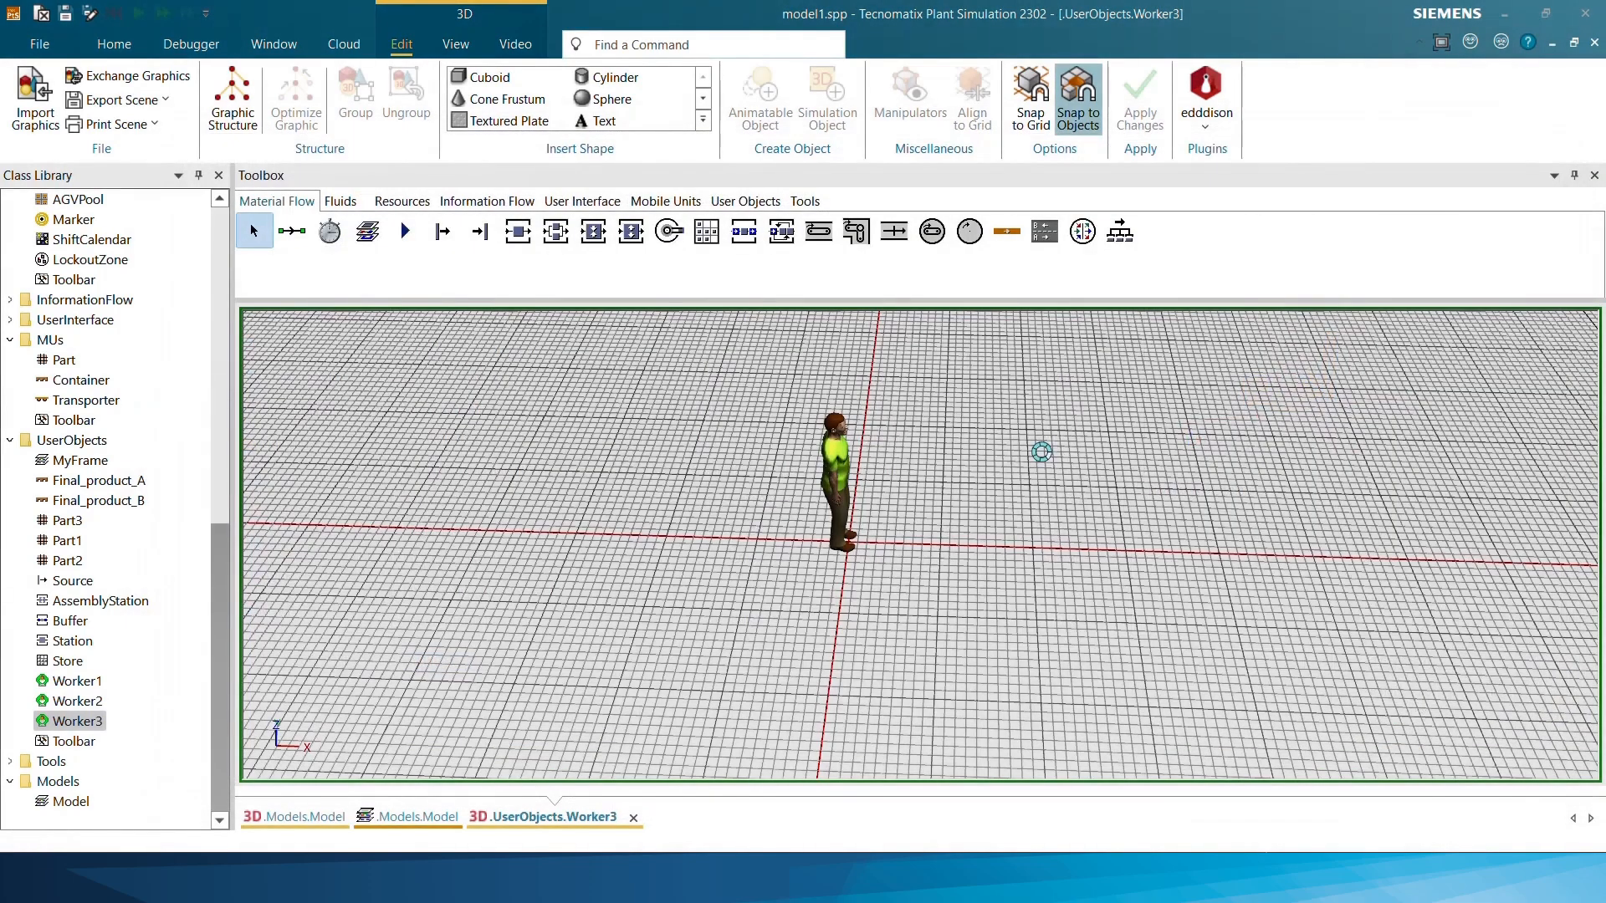
Import the OperatorSittingMale.jt graphic from the jt-graphics folder and place the figure on the forklift's seat
{"action": "middle_click_drag", "start_coordinate": [674, 368], "coordinate": [626, 363]}
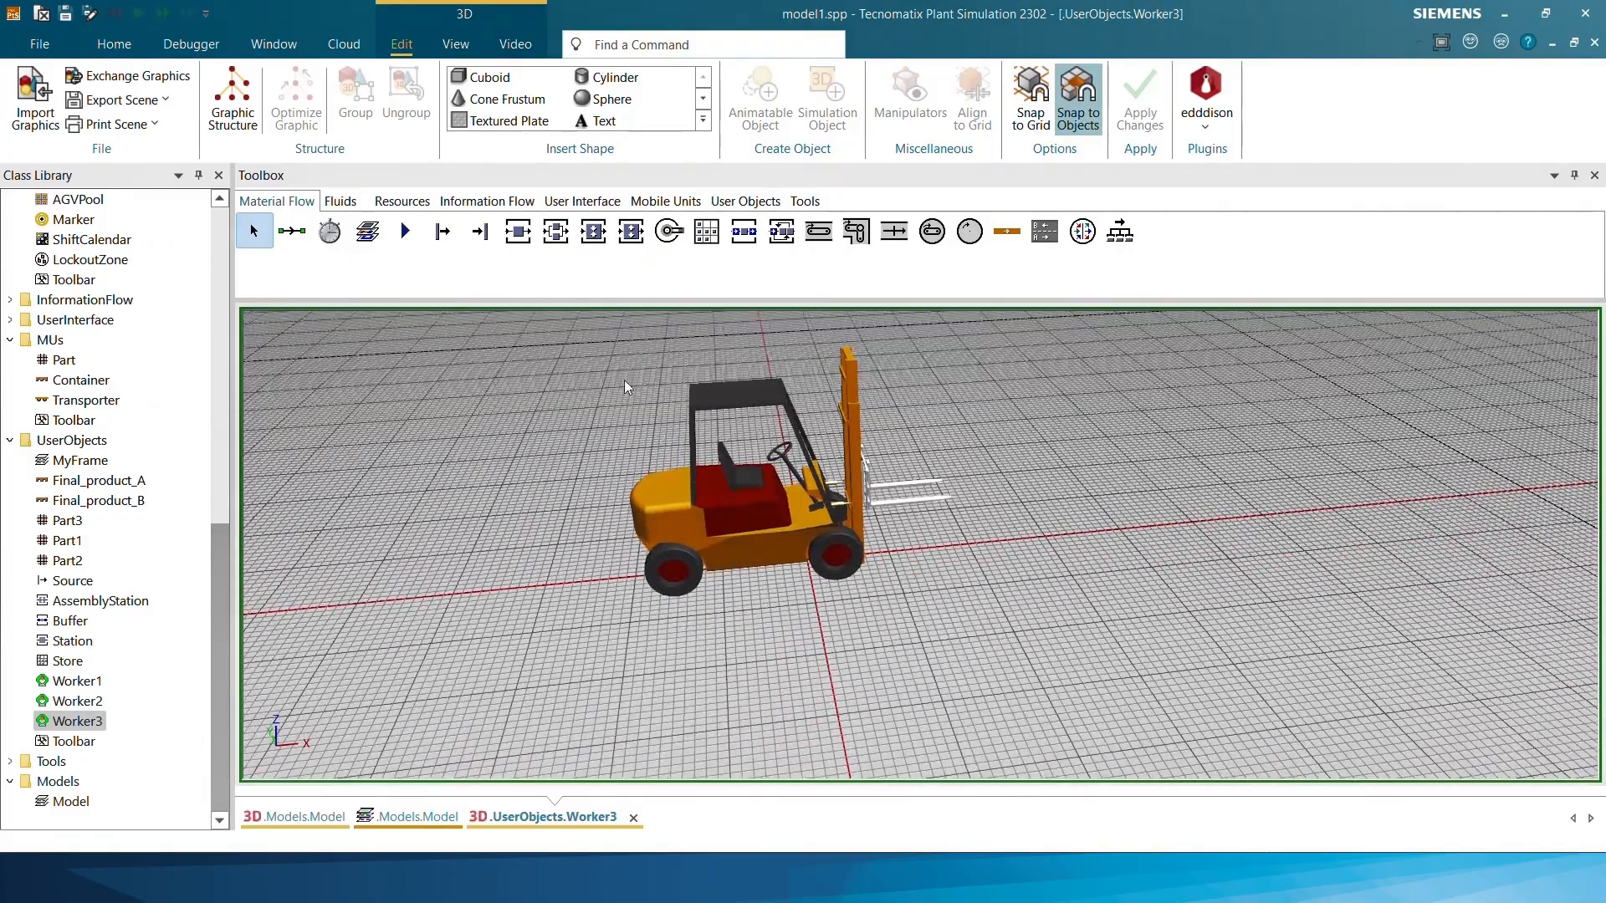
{"action": "middle_click_drag", "start_coordinate": [649, 473], "coordinate": [528, 424]}
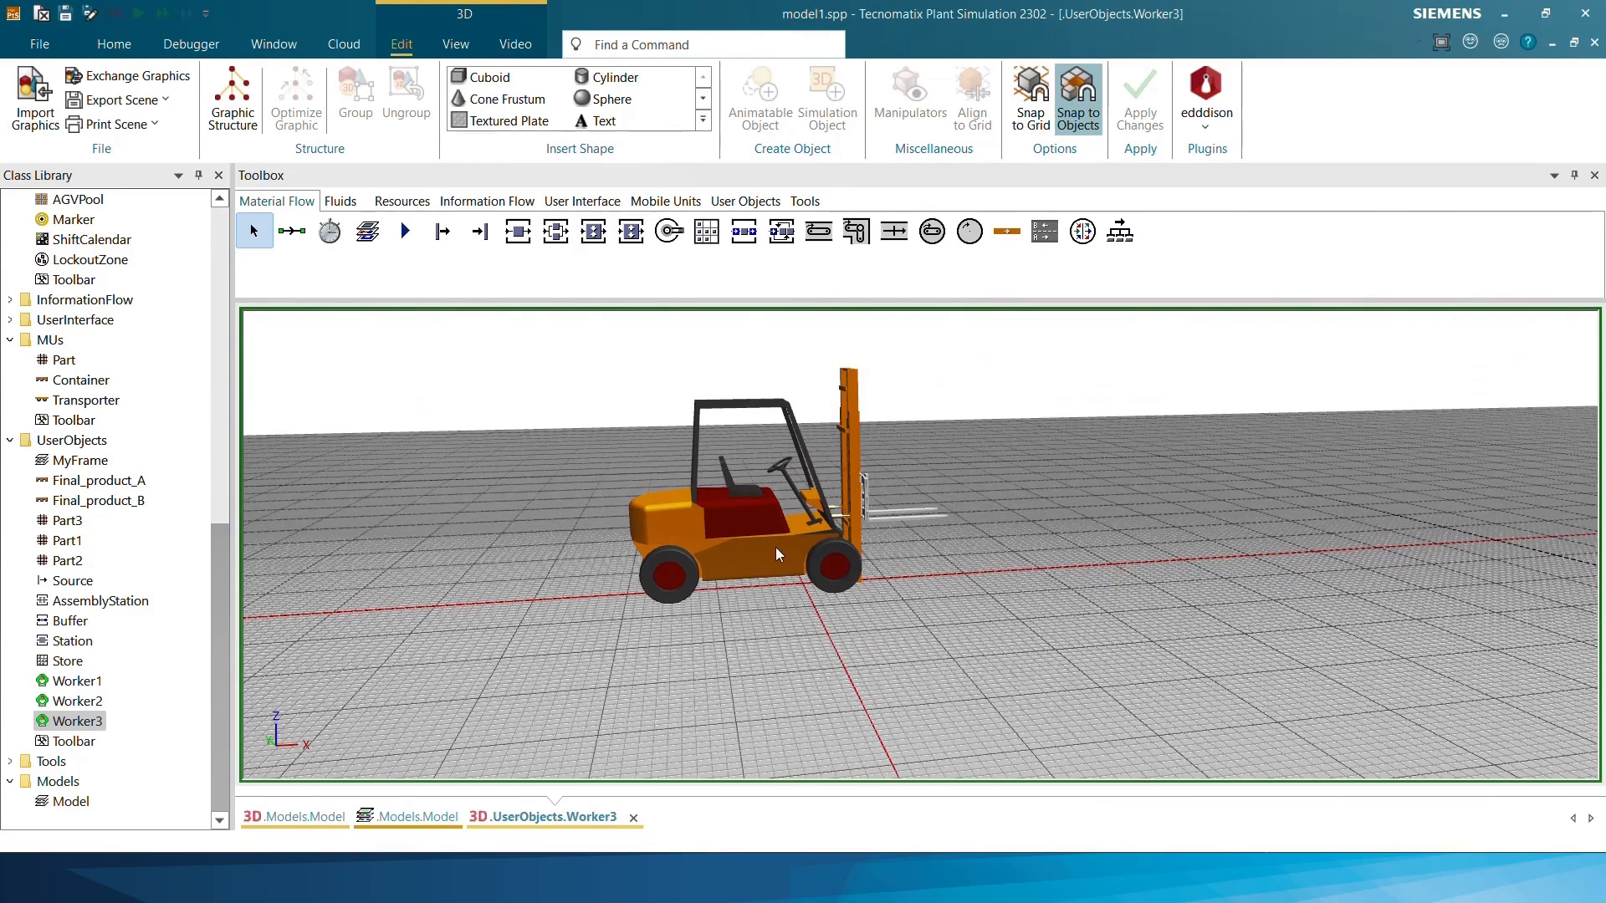
{"action": "middle_click_drag", "start_coordinate": [649, 467], "coordinate": [638, 470]}
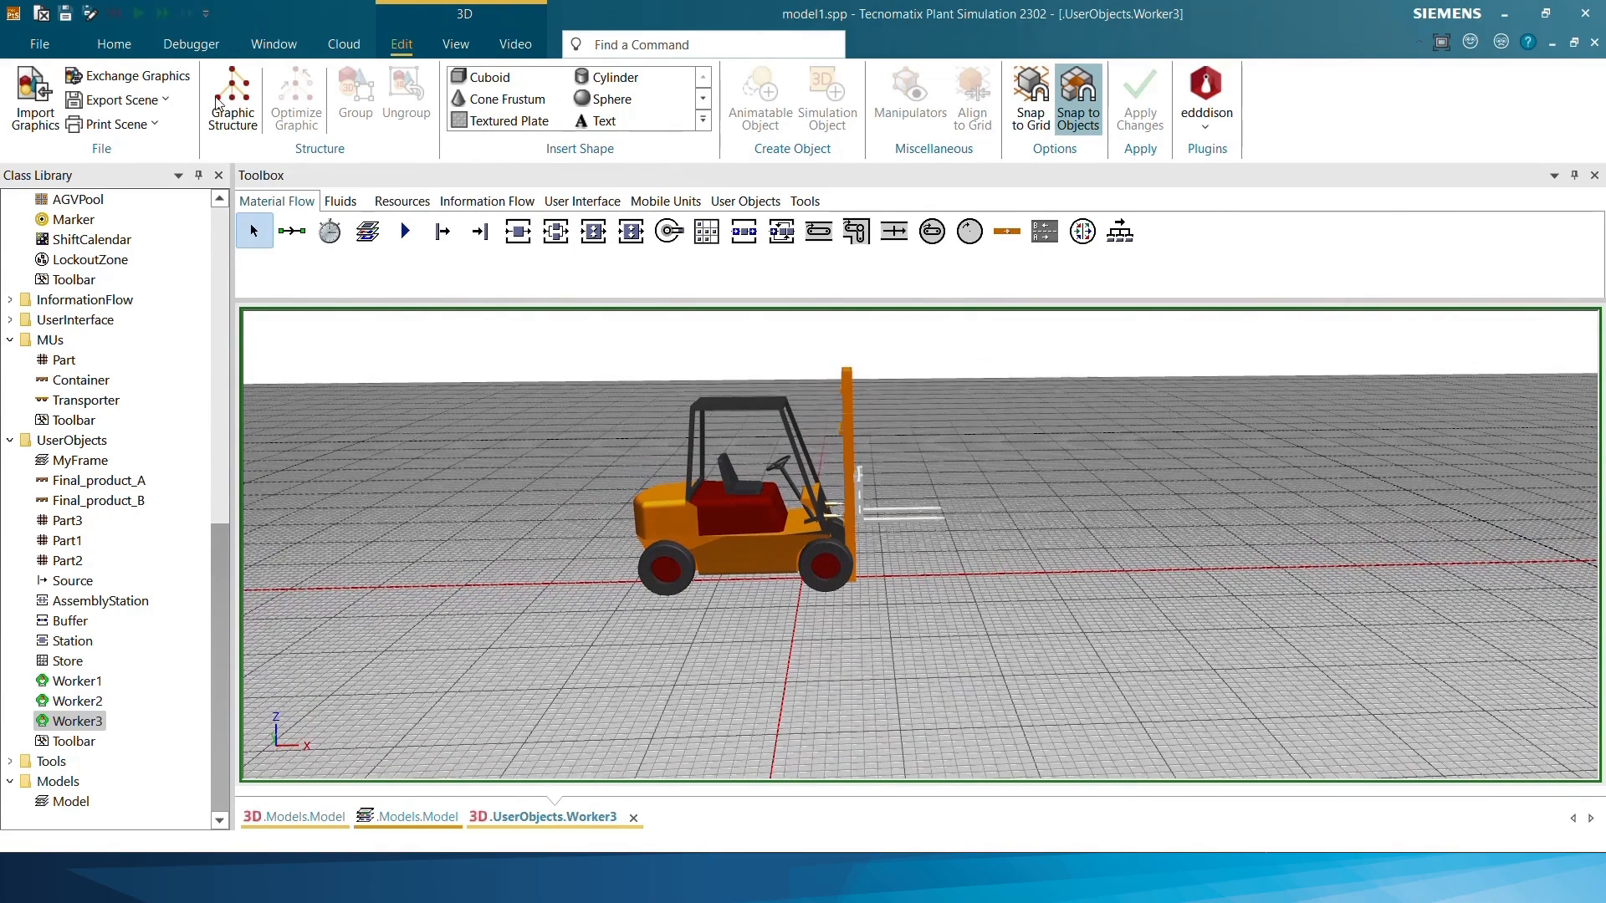
{"action": "left_click", "coordinate": [34, 96]}
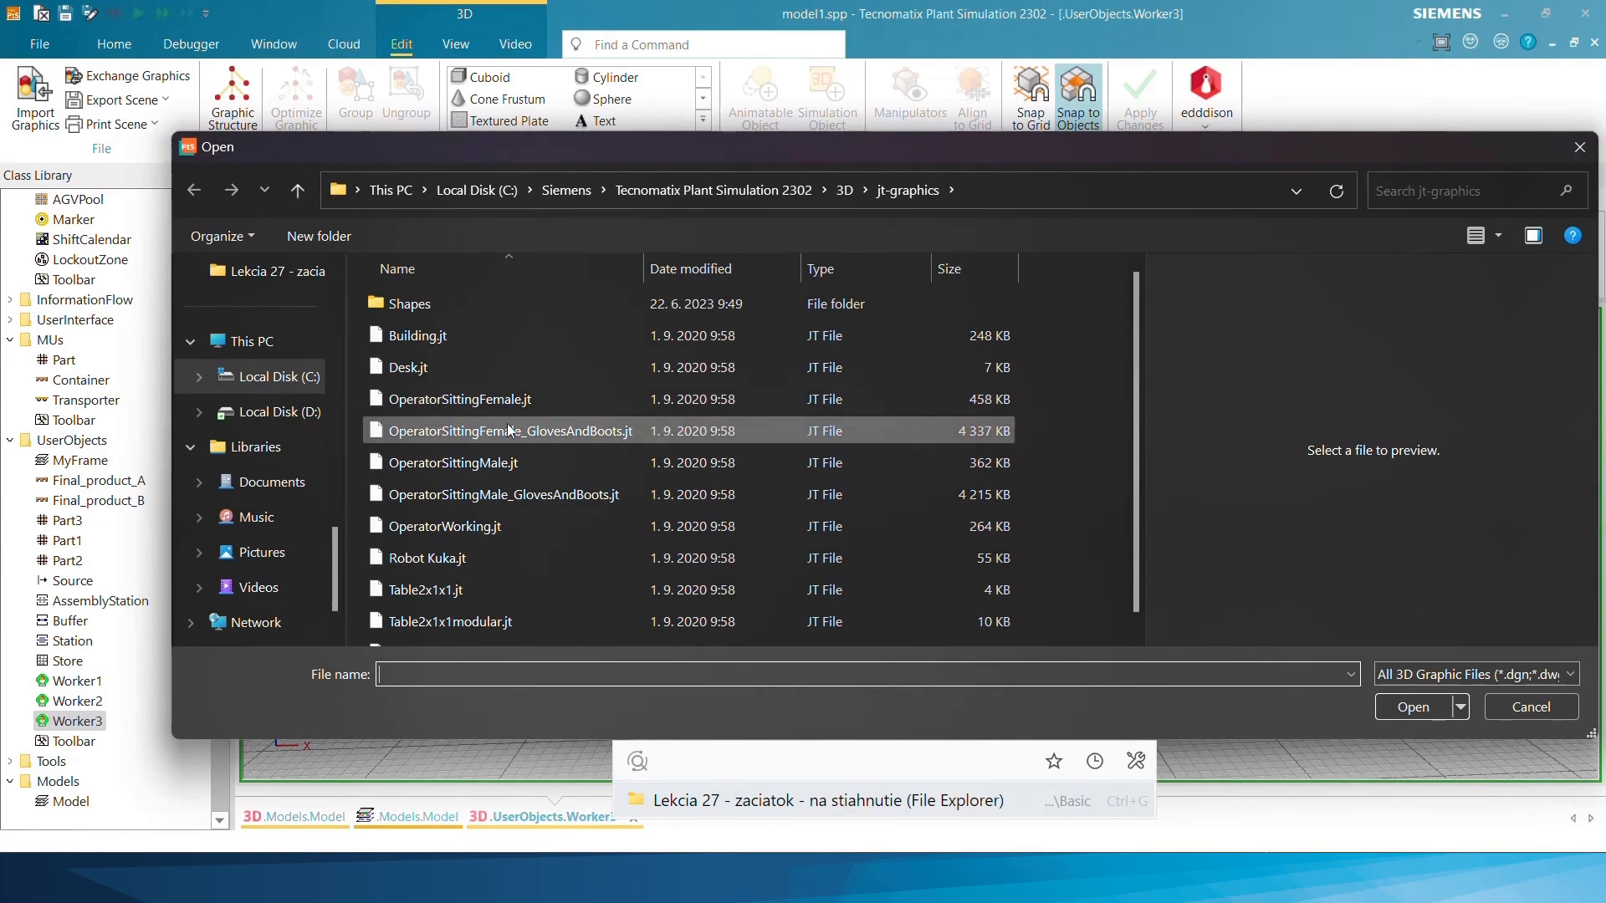
{"action": "left_click", "coordinate": [504, 469]}
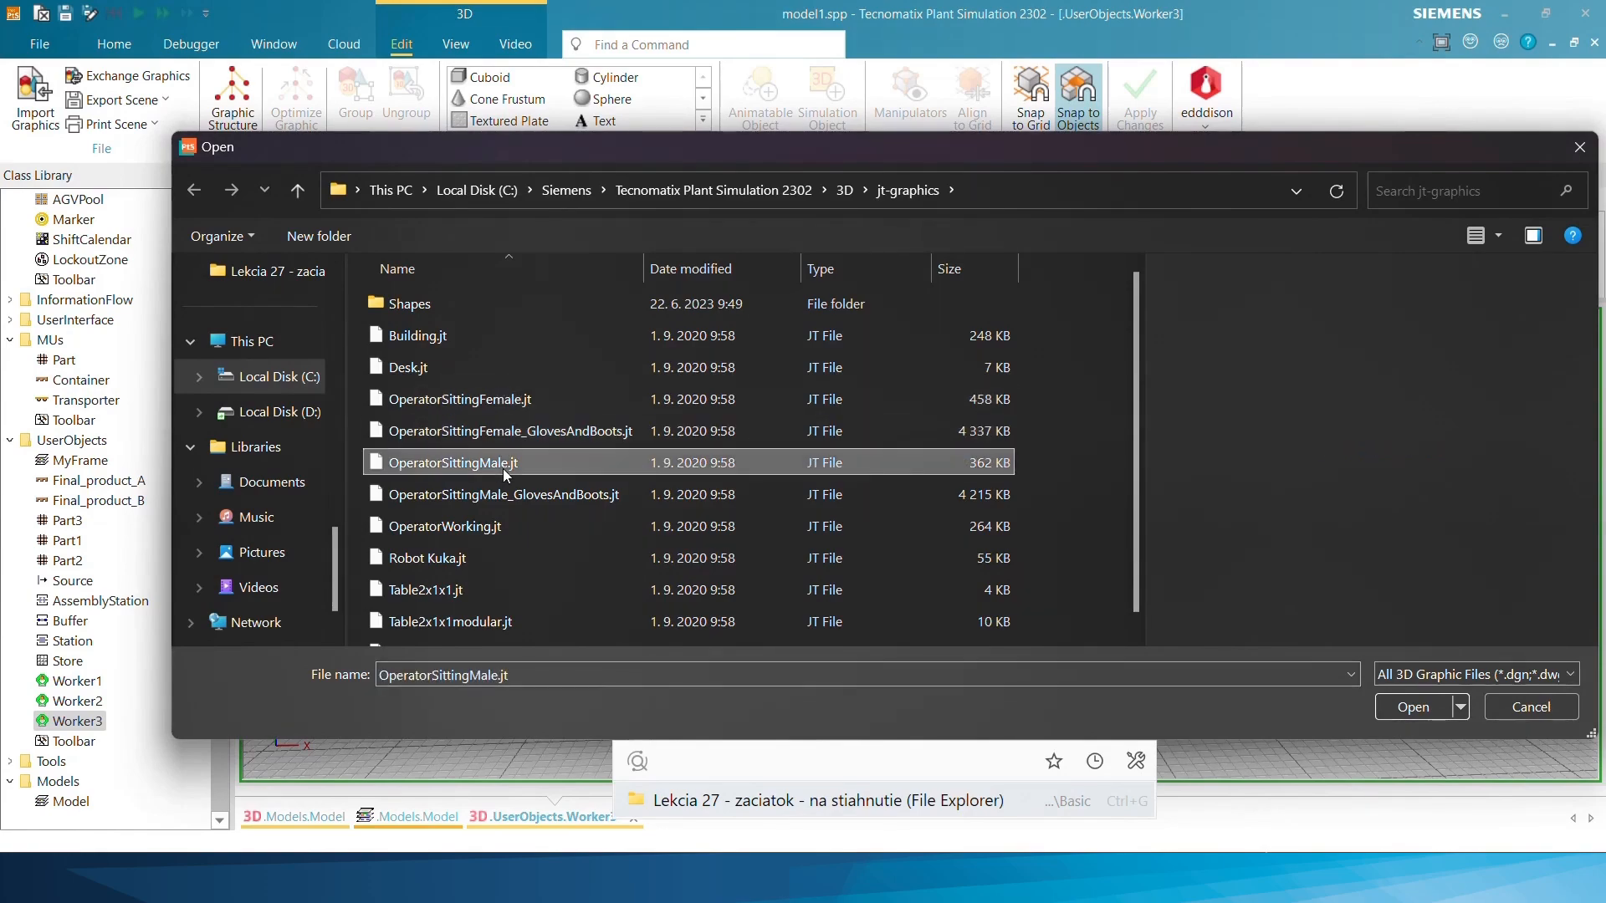
{"action": "left_click", "coordinate": [1417, 708]}
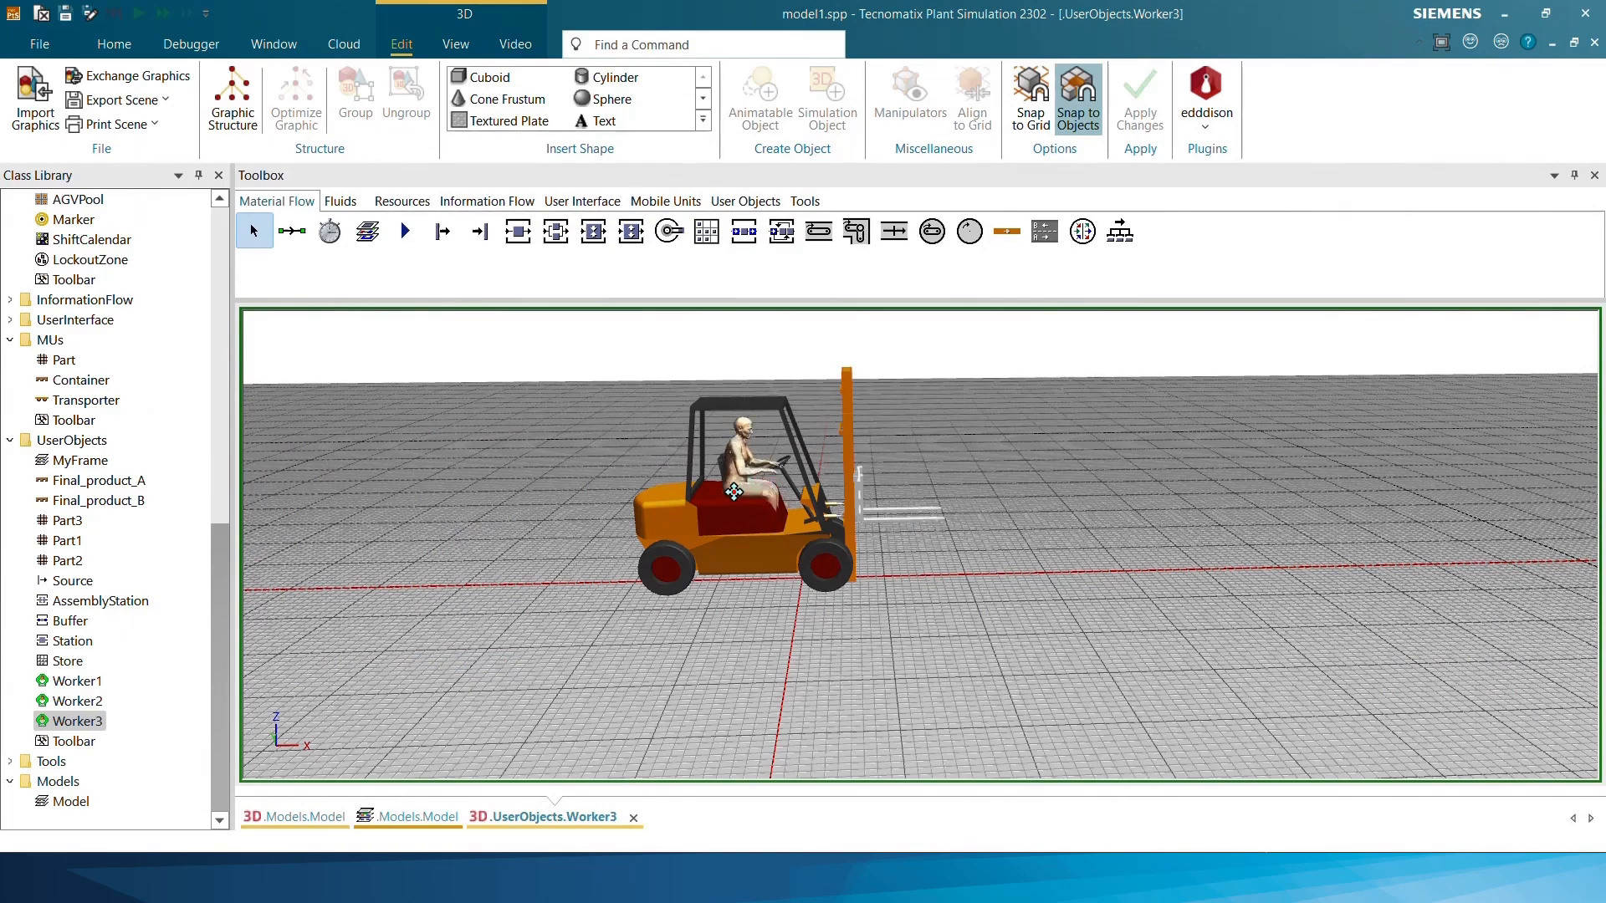
{"action": "left_click_drag", "start_coordinate": [737, 479], "coordinate": [749, 484]}
{"action": "left_click", "coordinate": [828, 627]}
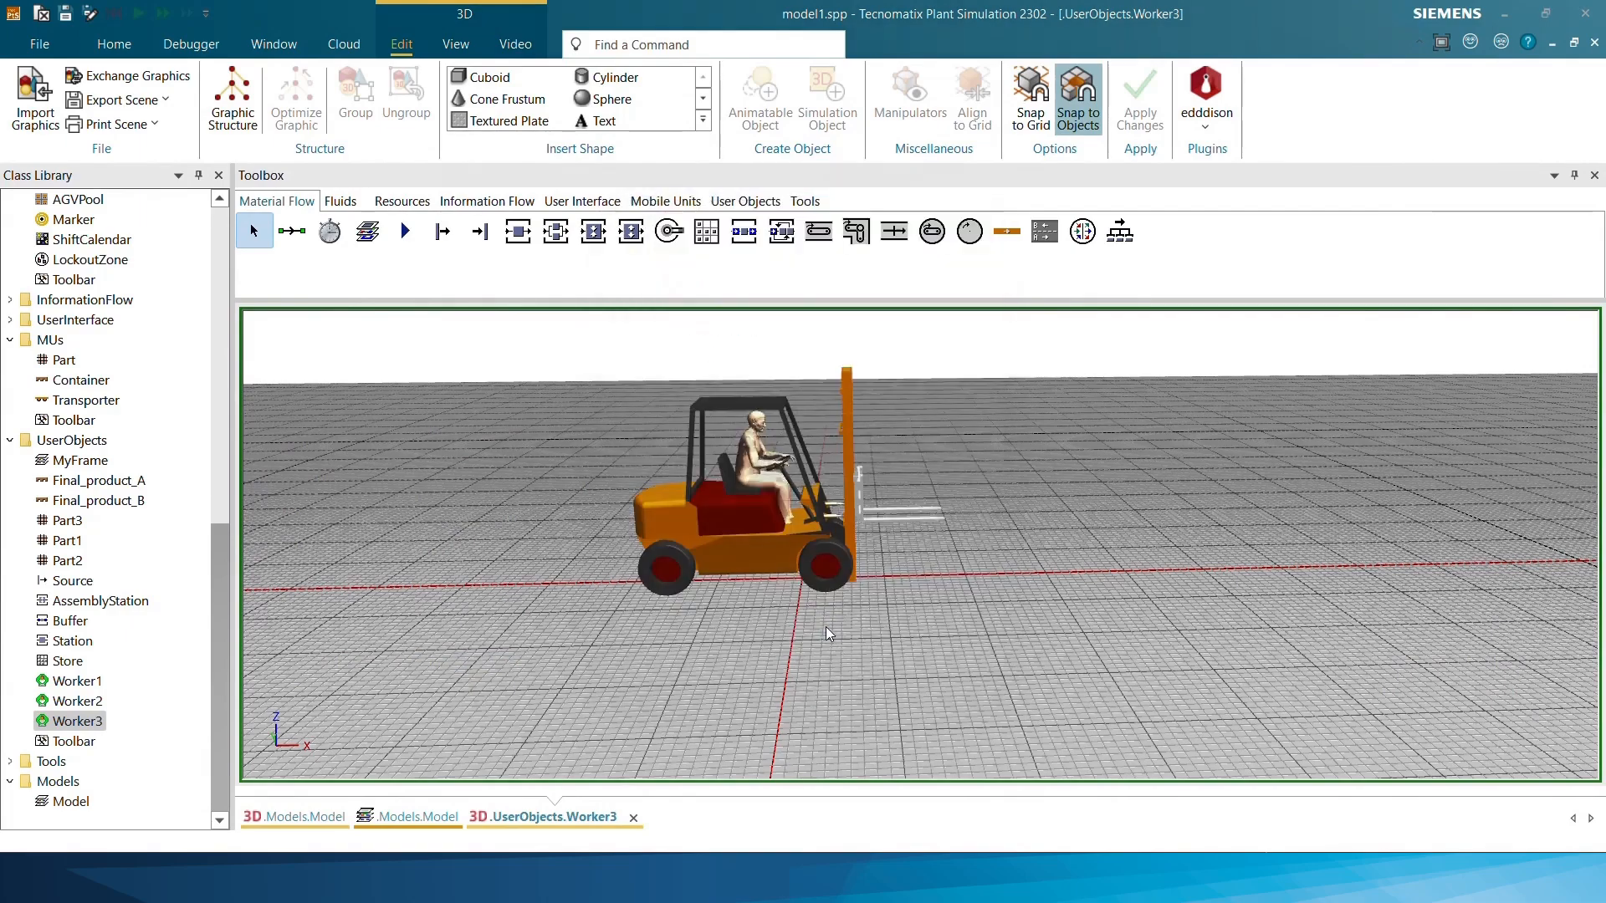
Open the seated operator graphic's properties and set its X position to -0.6 m
{"action": "scroll", "coordinate": [805, 521], "scroll_direction": "up", "scroll_amount": 5}
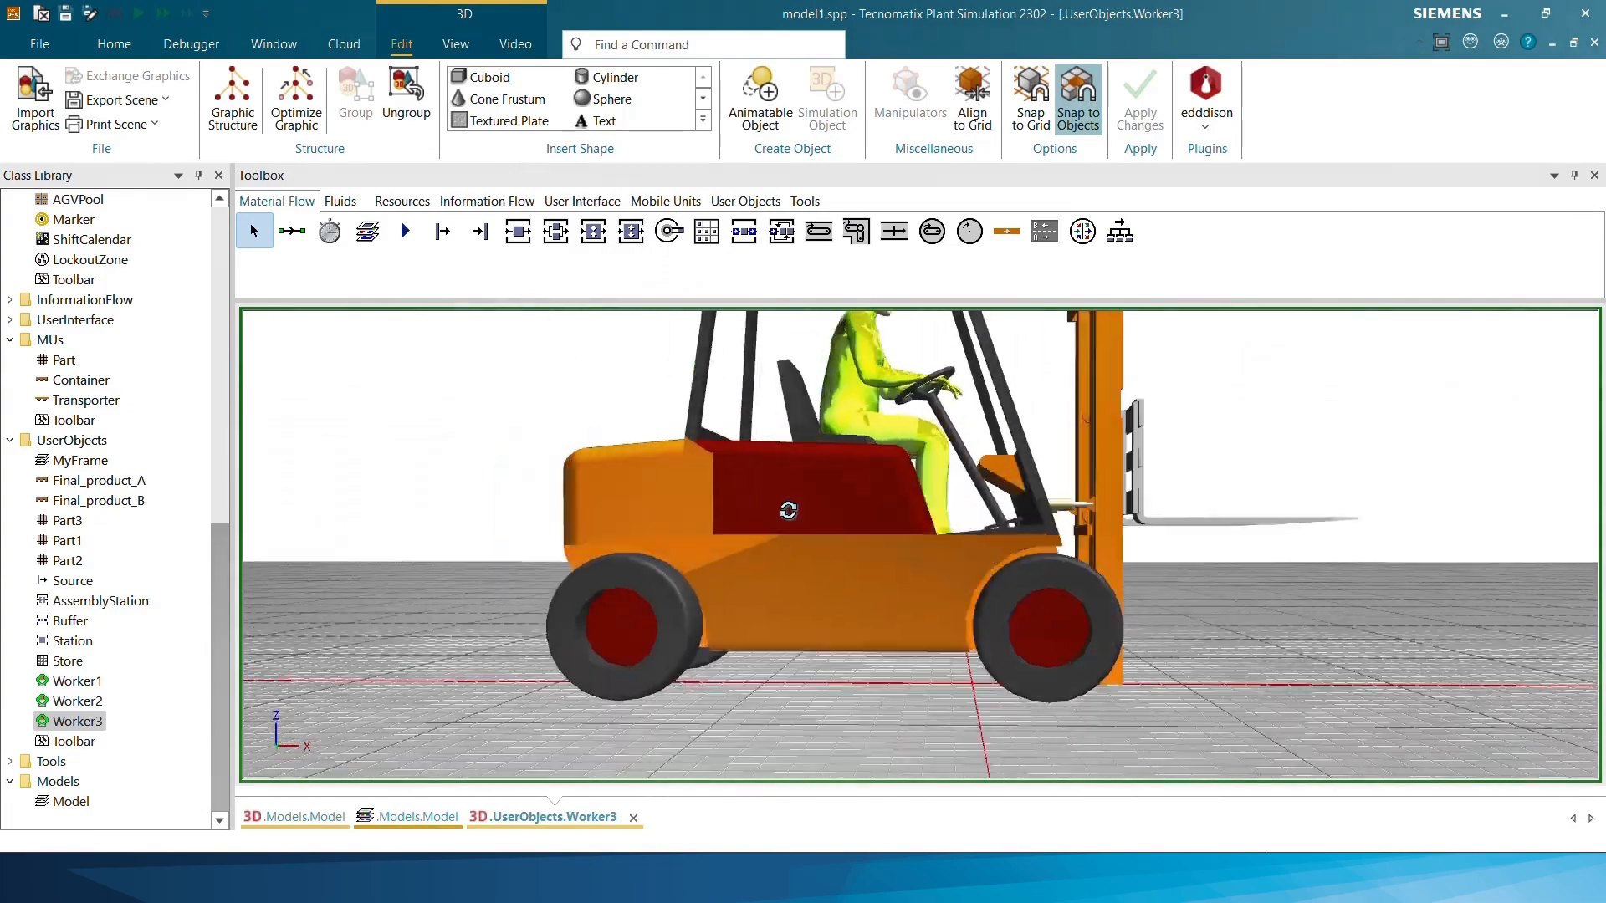
{"action": "scroll", "coordinate": [610, 444], "scroll_direction": "down", "scroll_amount": 4}
{"action": "left_click", "coordinate": [609, 443]}
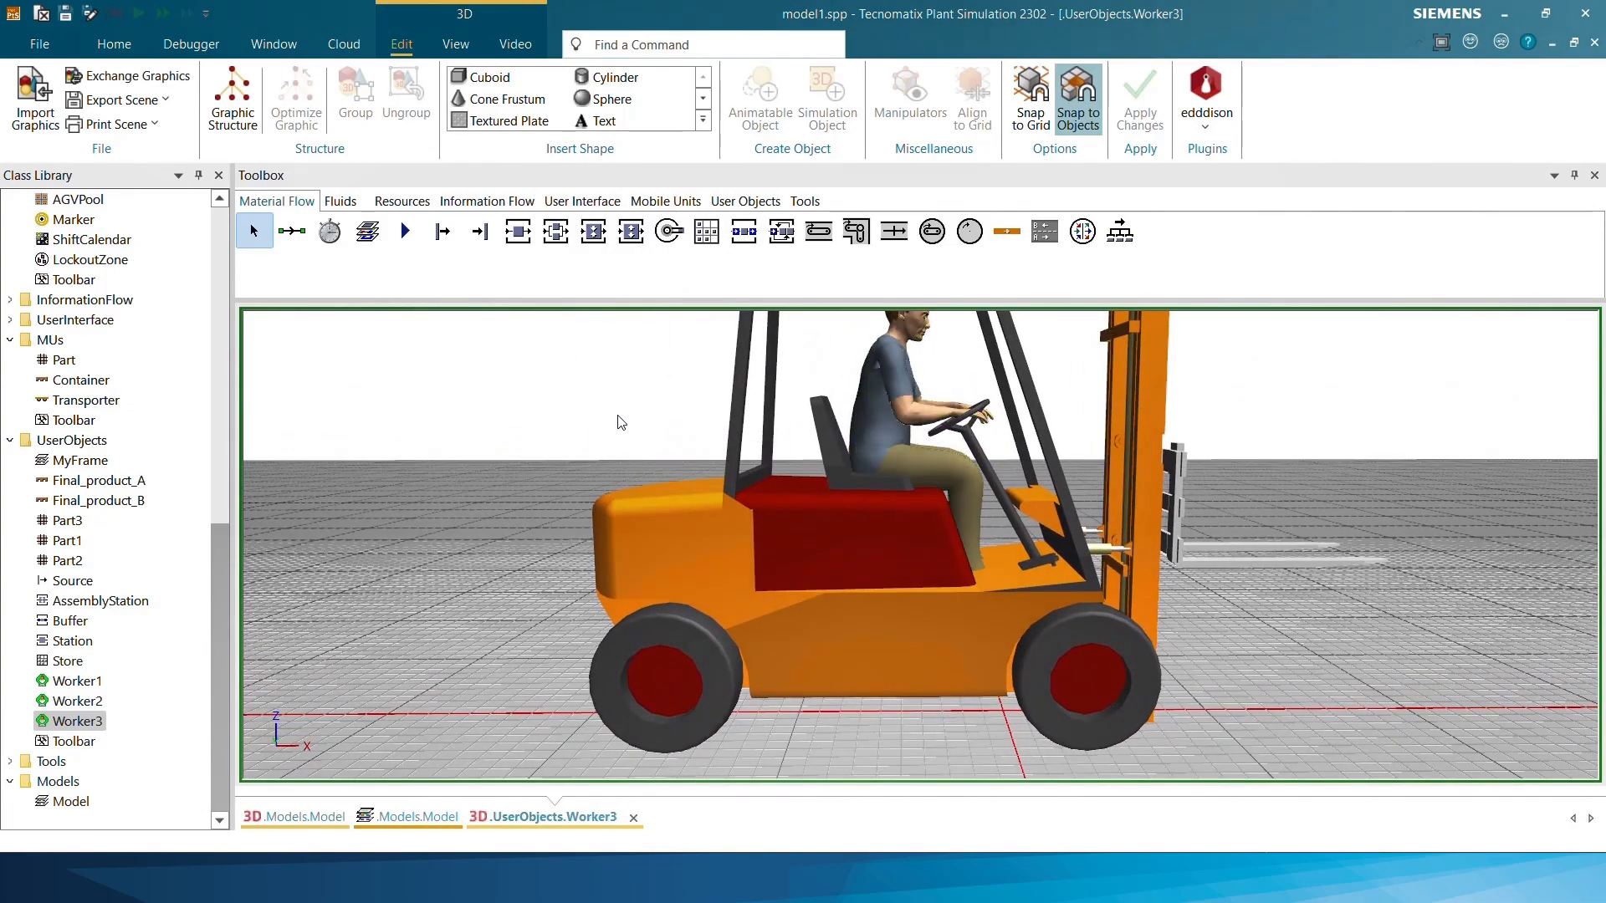
{"action": "left_click_drag", "start_coordinate": [609, 434], "coordinate": [800, 434]}
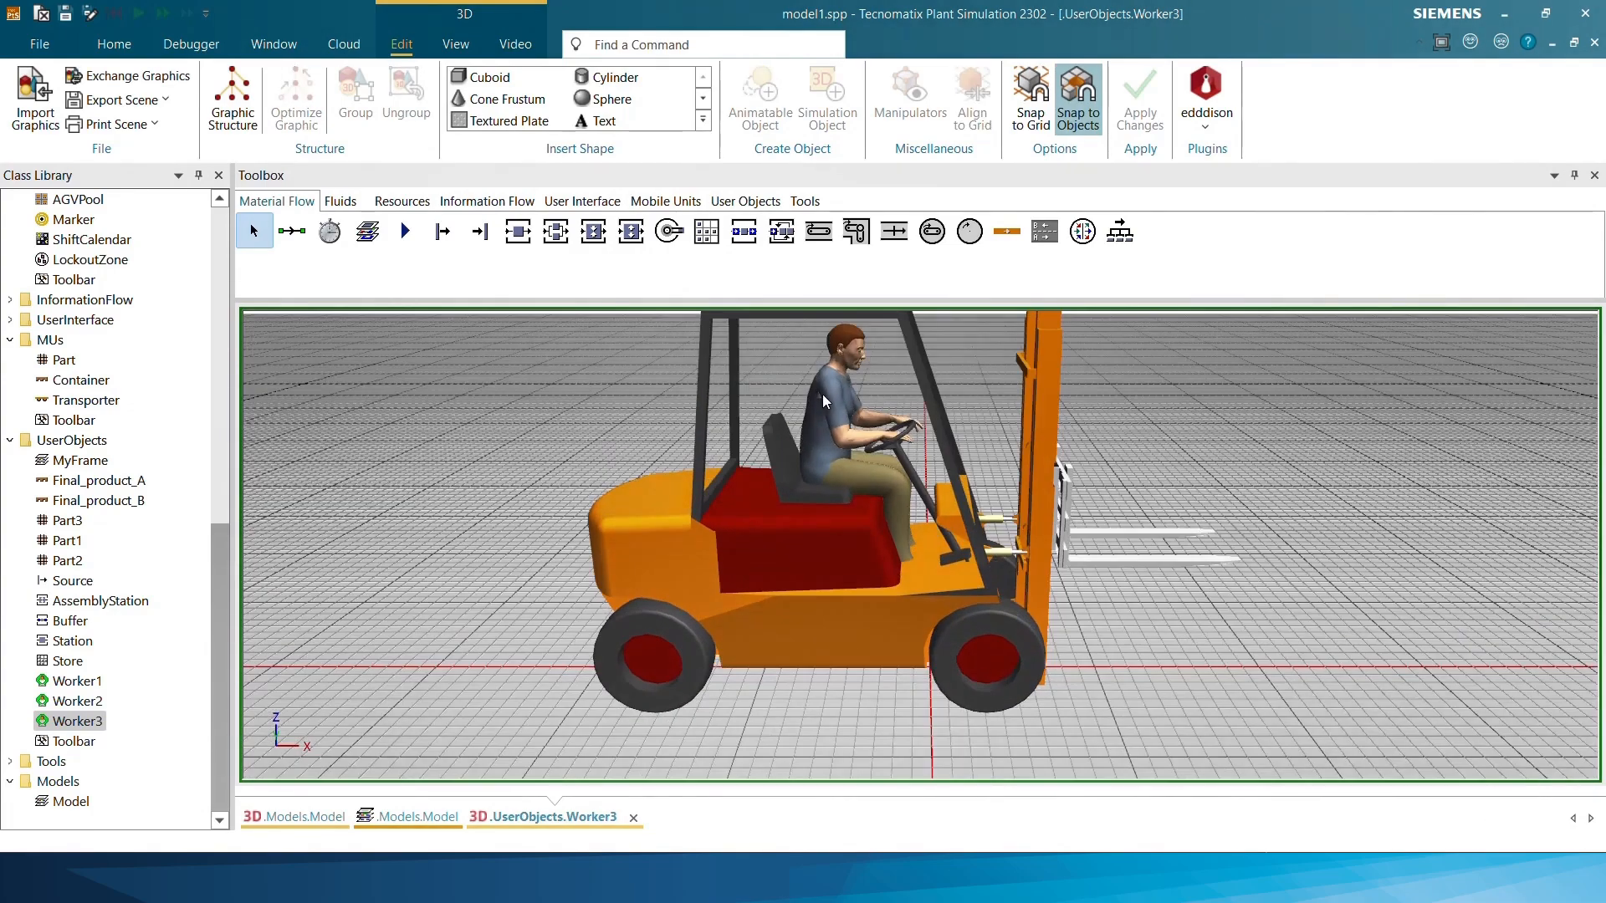
{"action": "right_click", "coordinate": [823, 401]}
{"action": "left_click", "coordinate": [885, 412]}
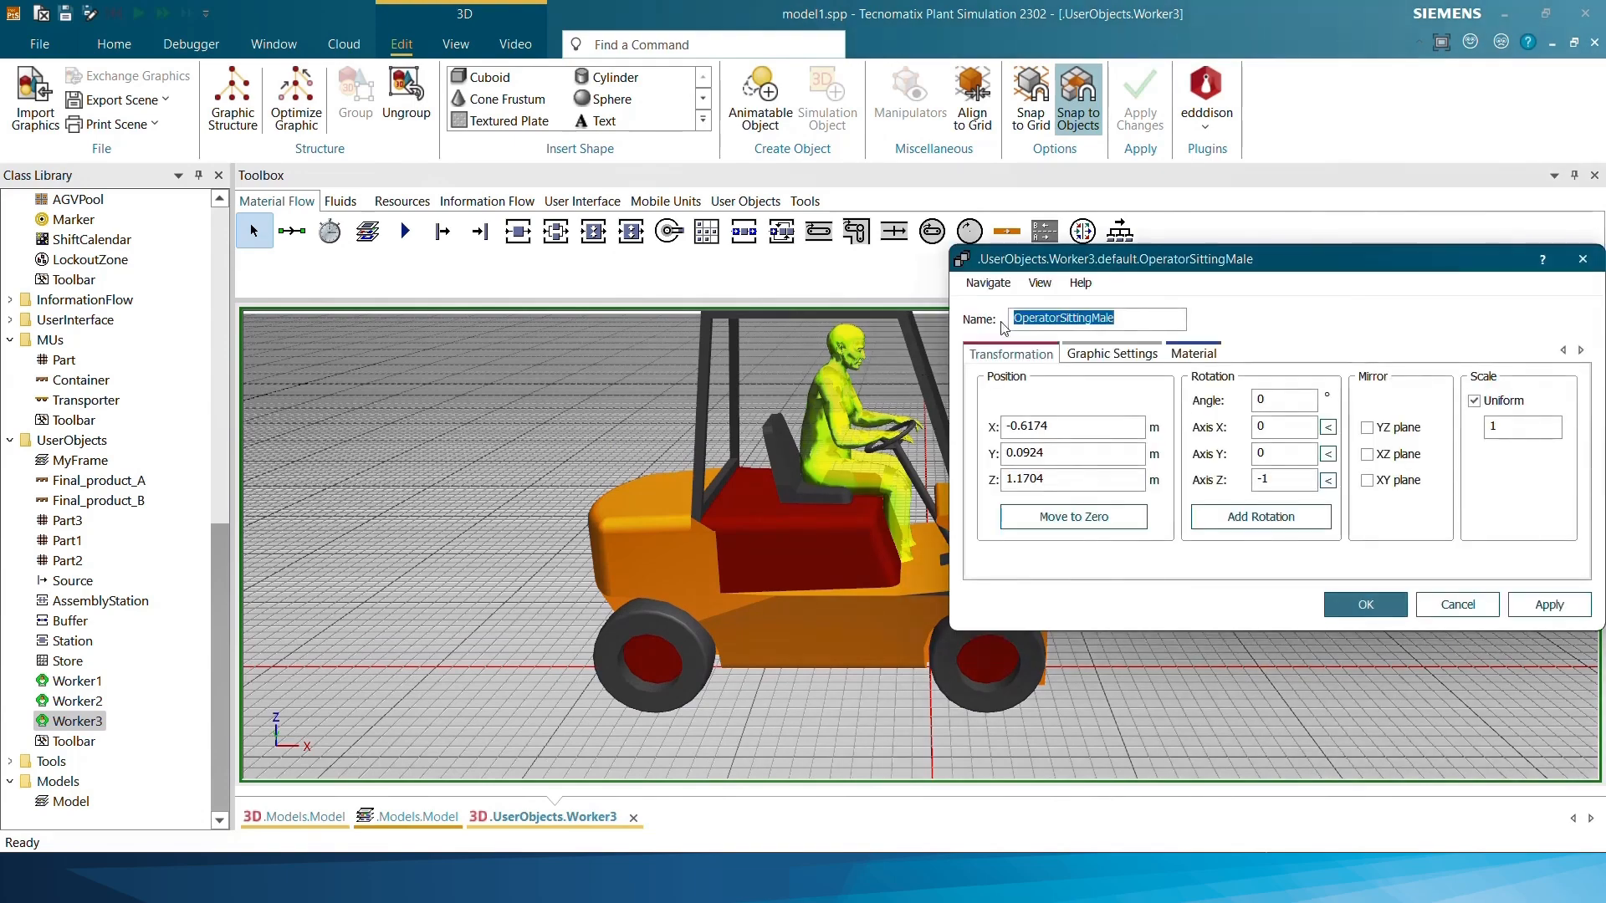
{"action": "left_click", "coordinate": [1079, 479]}
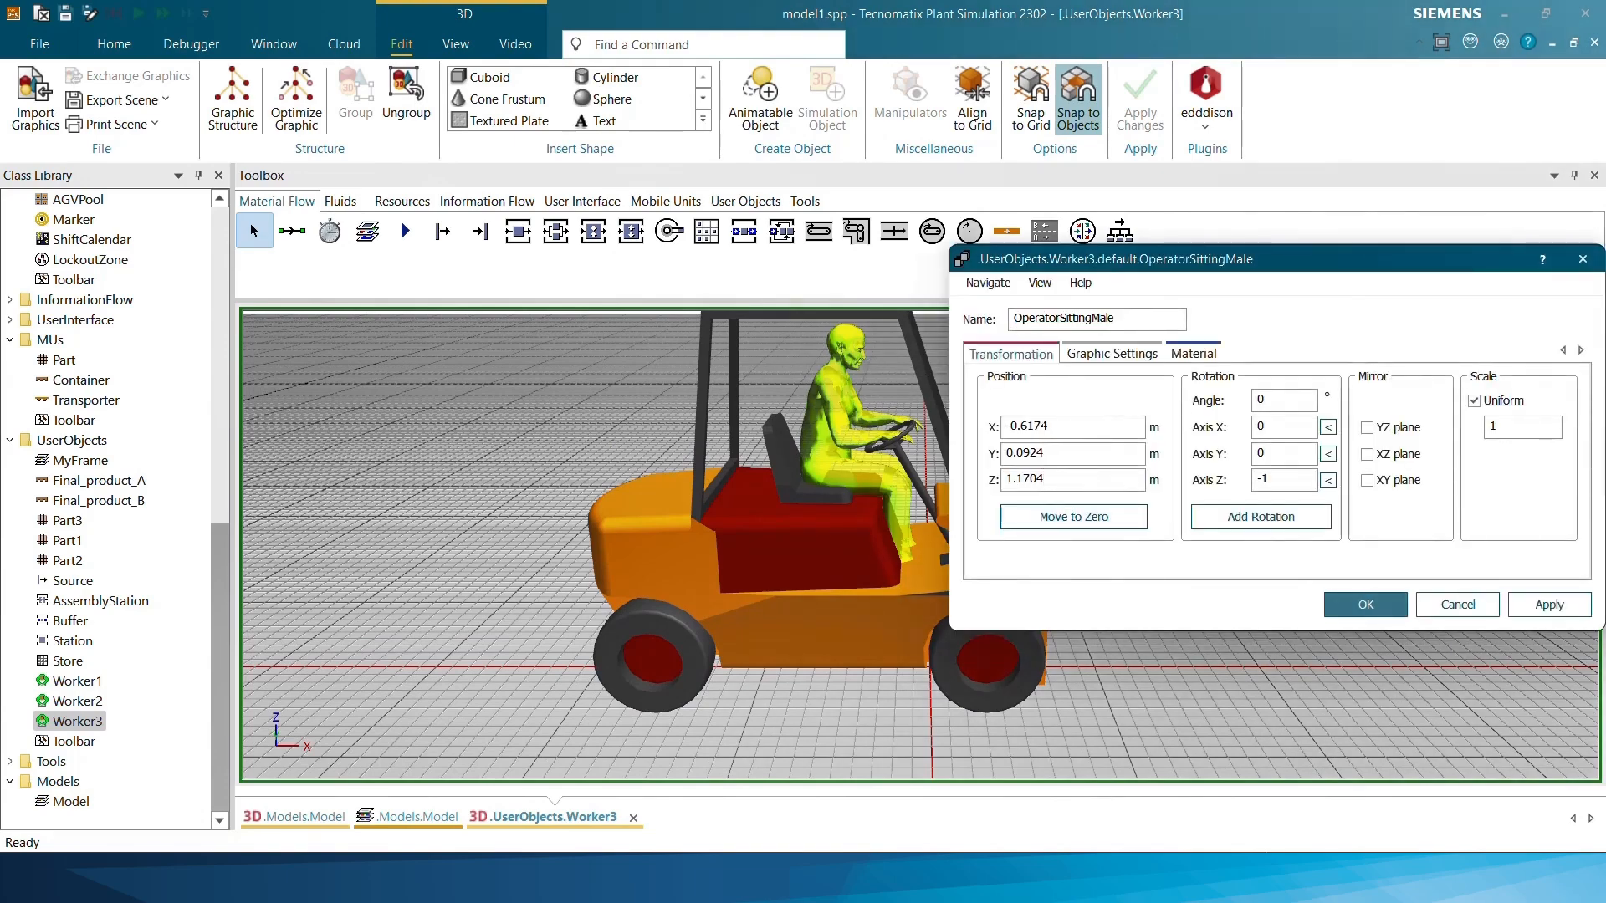
{"action": "key", "text": "BackSpace"}
{"action": "key", "text": "BackSpace"}
{"action": "key", "text": "BackSpace"}
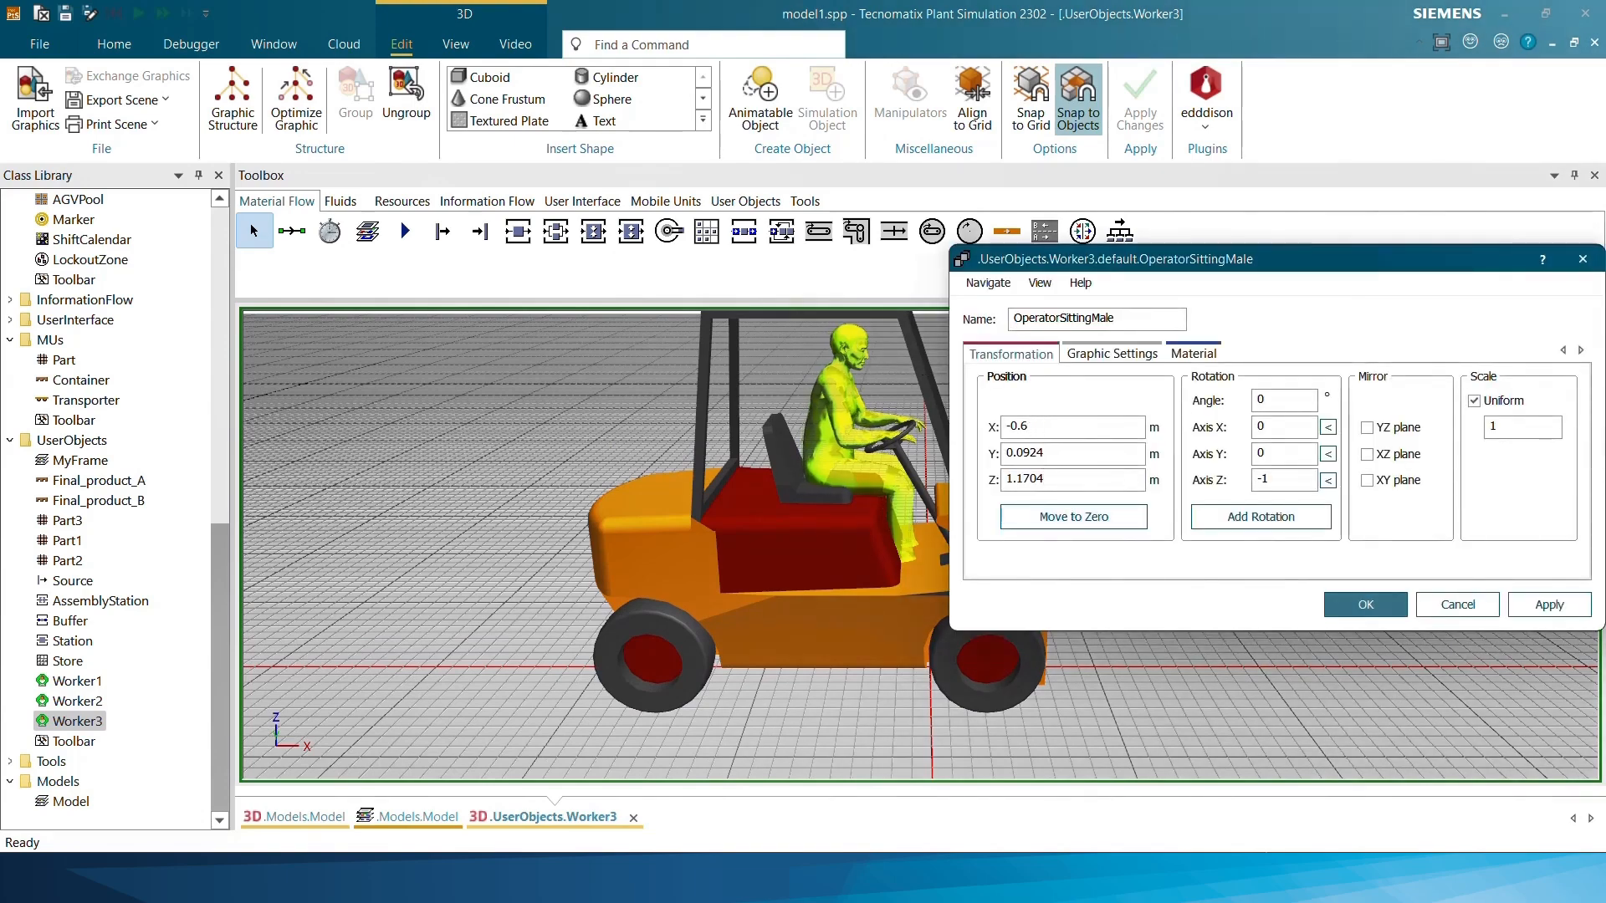
{"action": "key", "text": "BackSpace"}
{"action": "type", "text": "6"}
Try -0.58 m for the operator's X position, and settle on -0.65 m to fit the seat
{"action": "scroll", "coordinate": [892, 423], "scroll_direction": "up", "scroll_amount": 2}
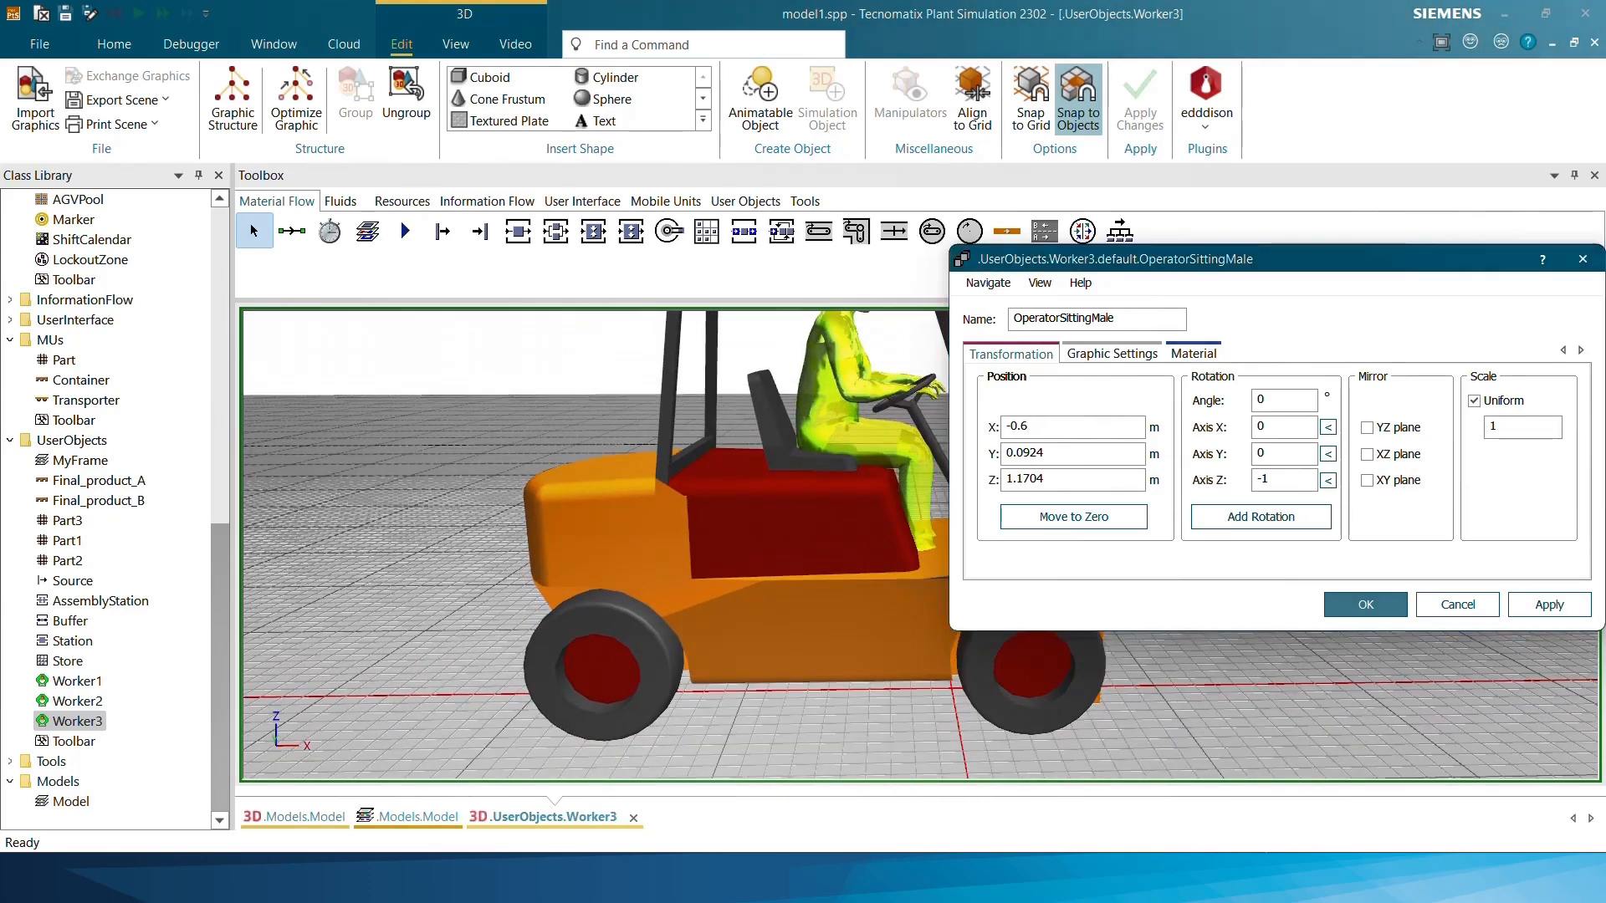
{"action": "key", "text": "BackSpace"}
{"action": "type", "text": "58"}
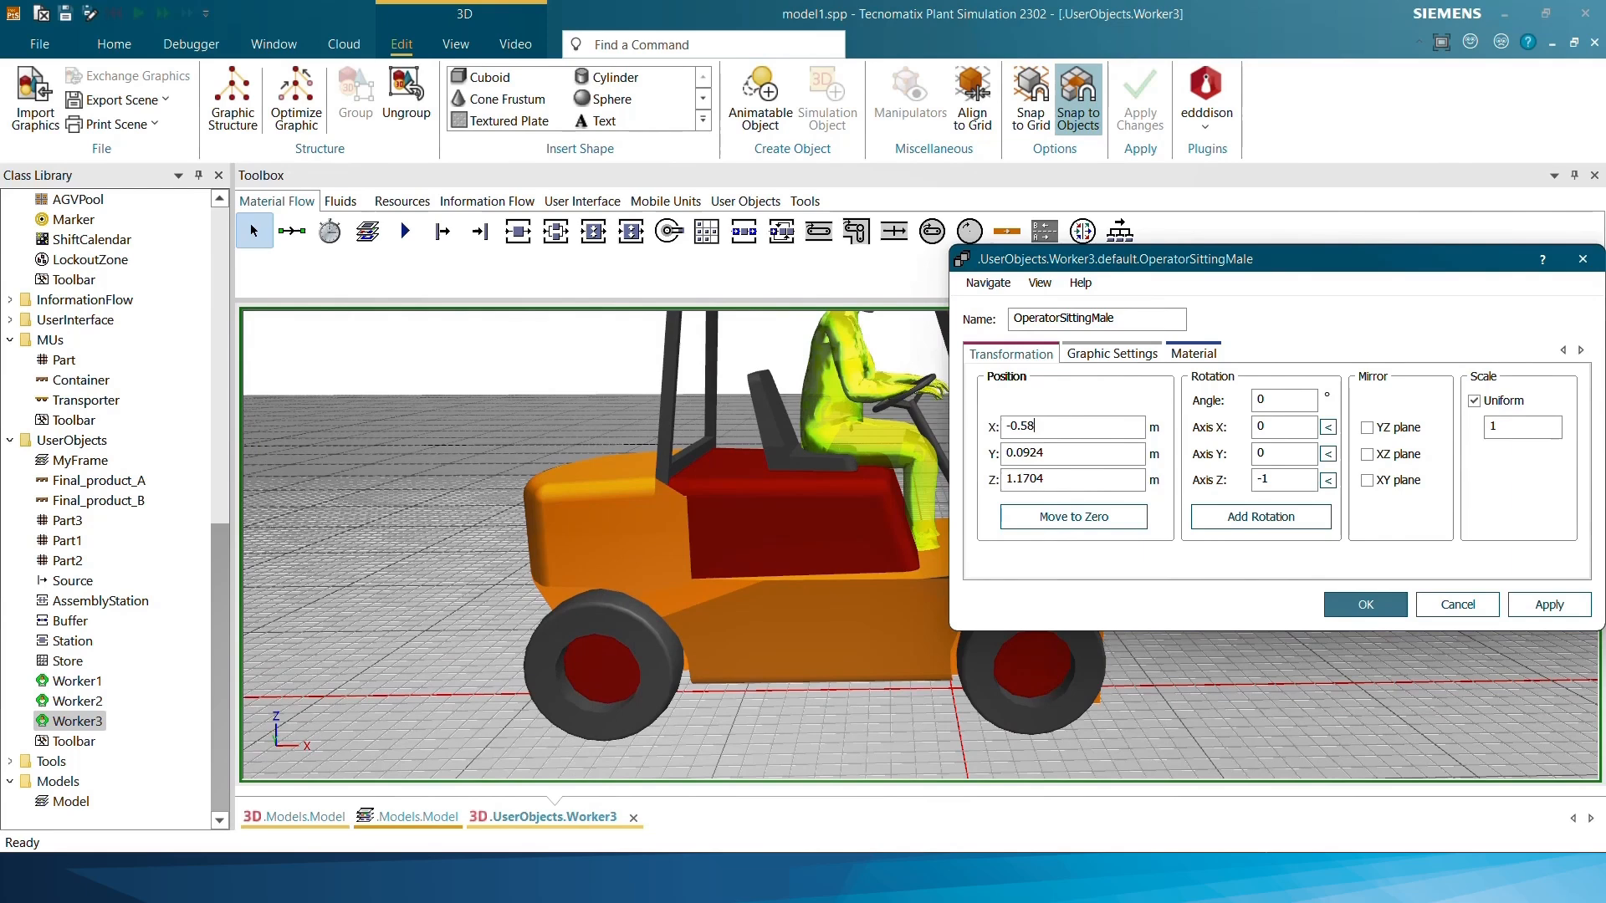
{"action": "key", "text": "BackSpace"}
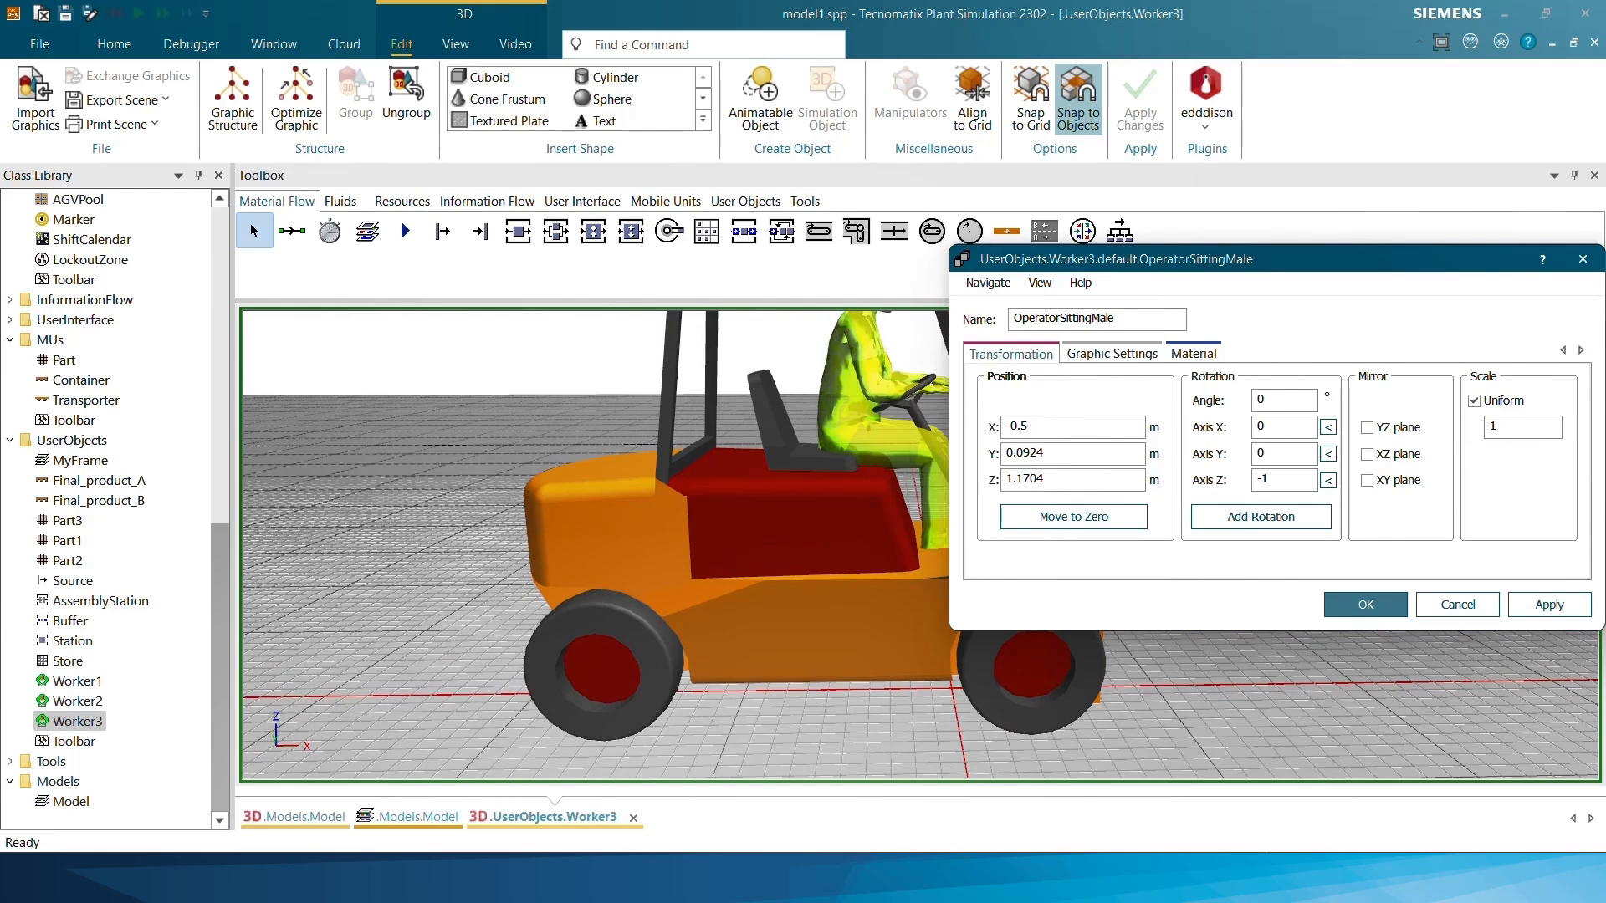
{"action": "key", "text": "BackSpace"}
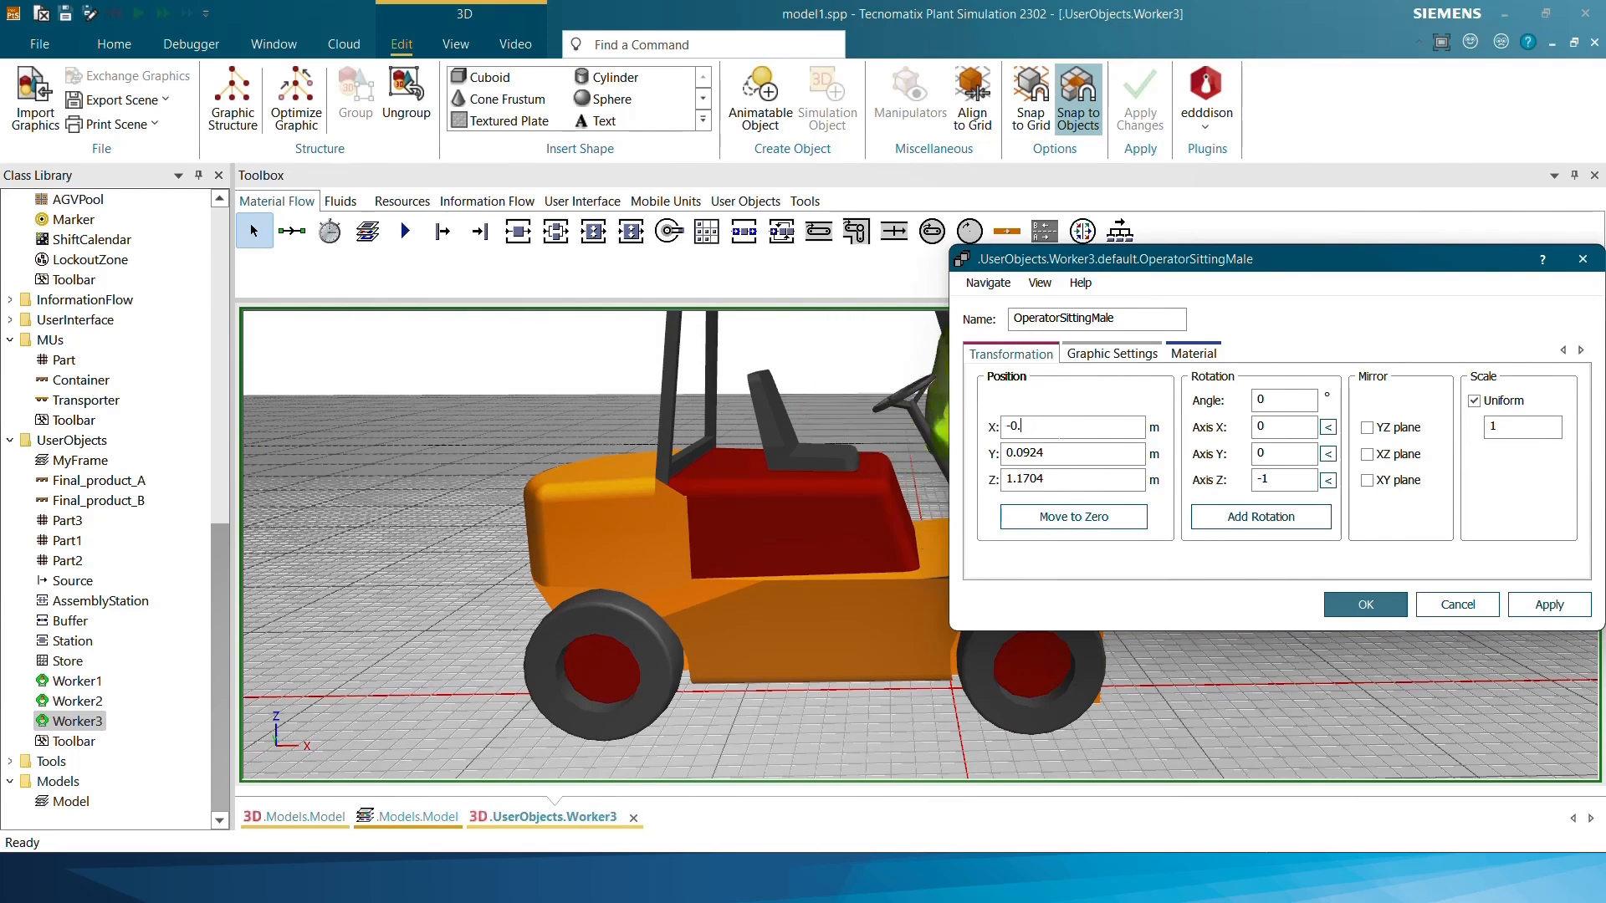
{"action": "type", "text": "65"}
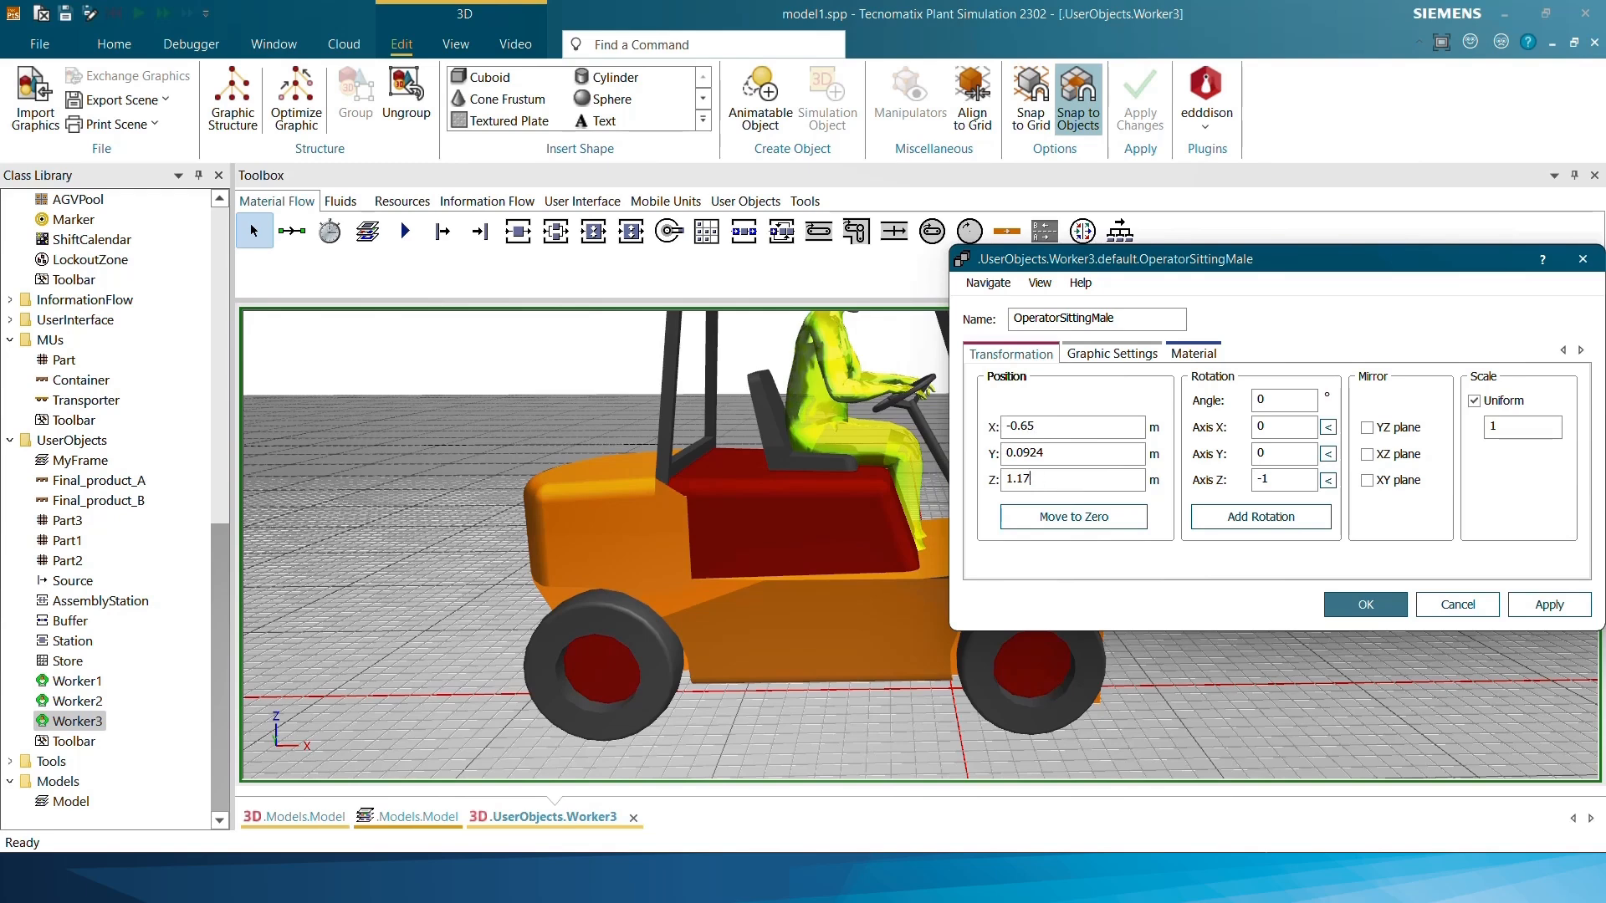
Set the seated operator's Z position to 1.2 m
{"action": "key", "text": "BackSpace"}
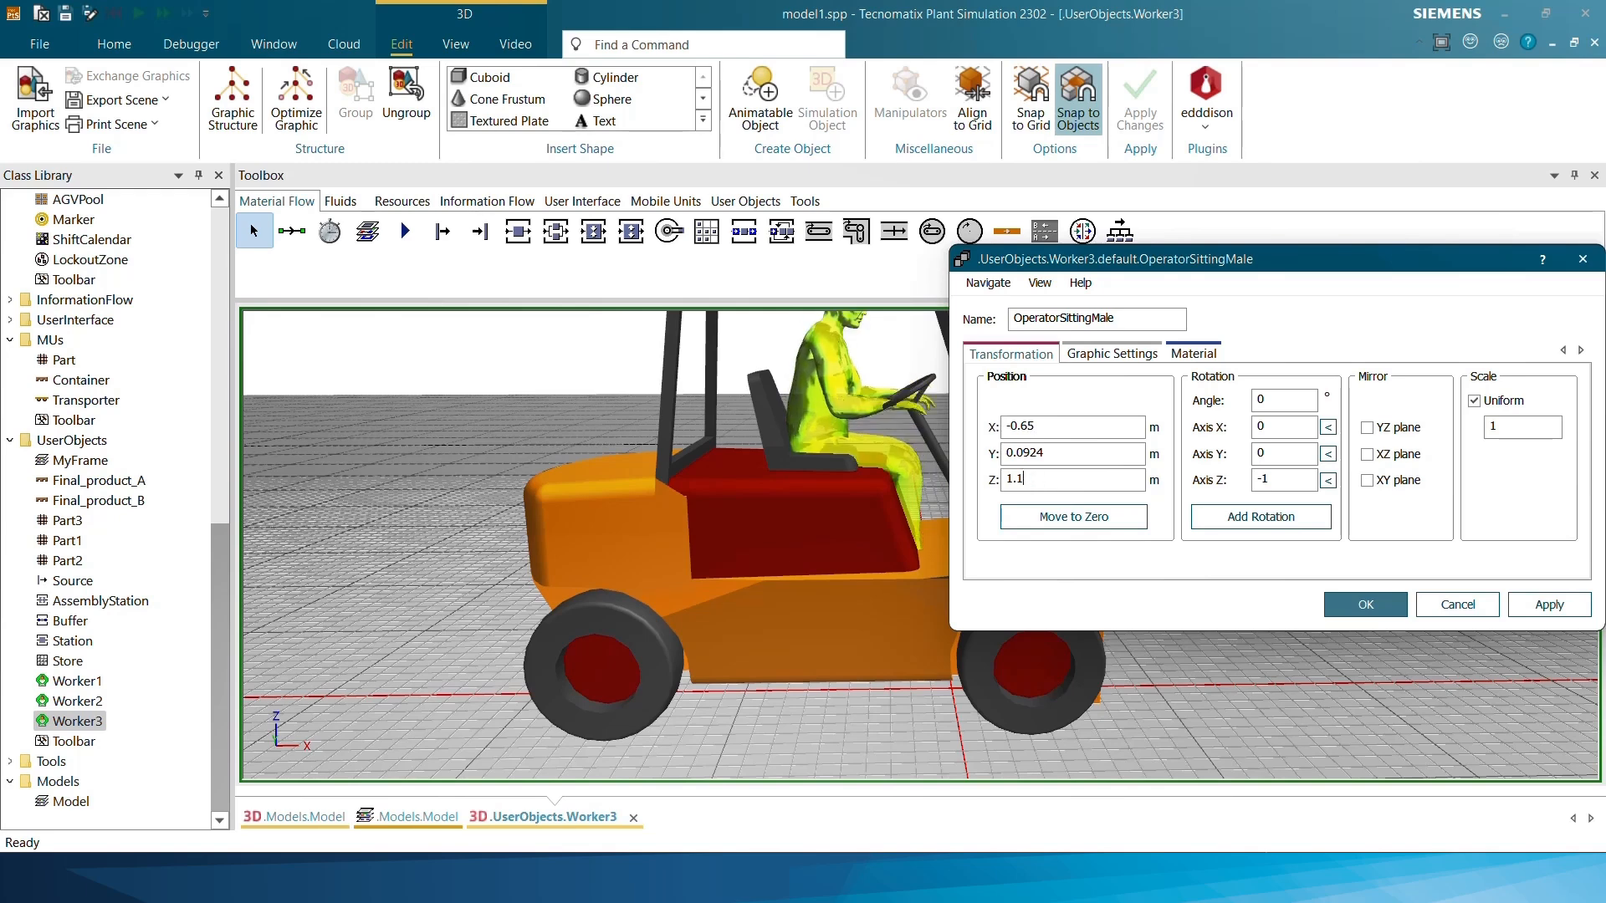
{"action": "type", "text": "9"}
{"action": "key", "text": "BackSpace"}
{"action": "key", "text": "BackSpace"}
{"action": "type", "text": "2"}
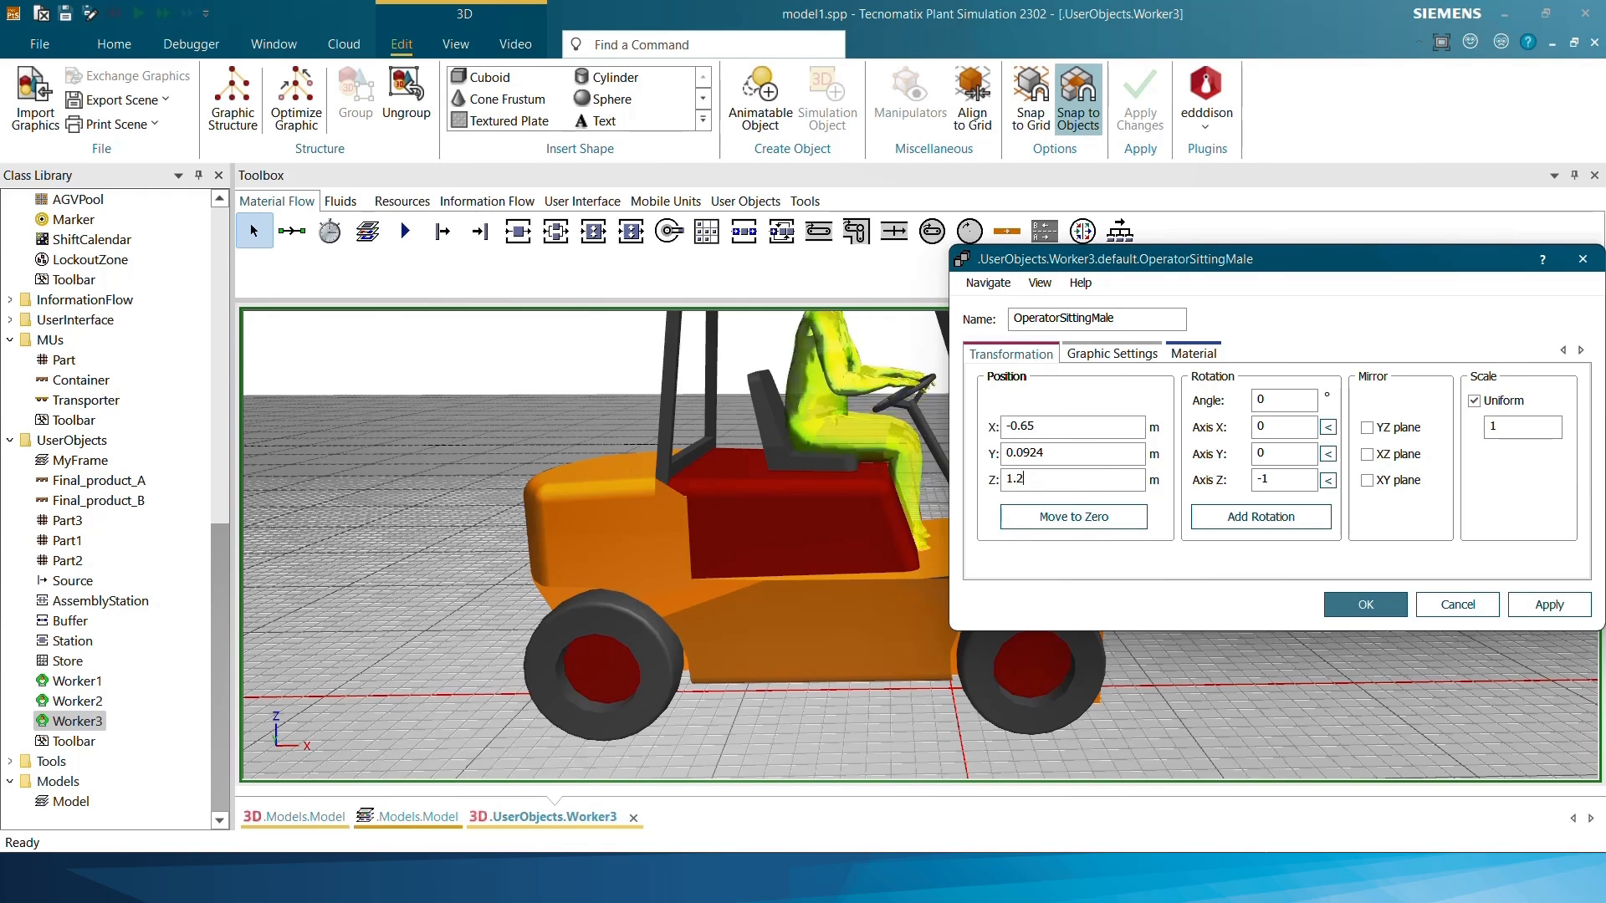
Centre the operator sideways behind the steering wheel by setting its Y position to 0.02 m
{"action": "scroll", "coordinate": [769, 480], "scroll_direction": "down", "scroll_amount": 5}
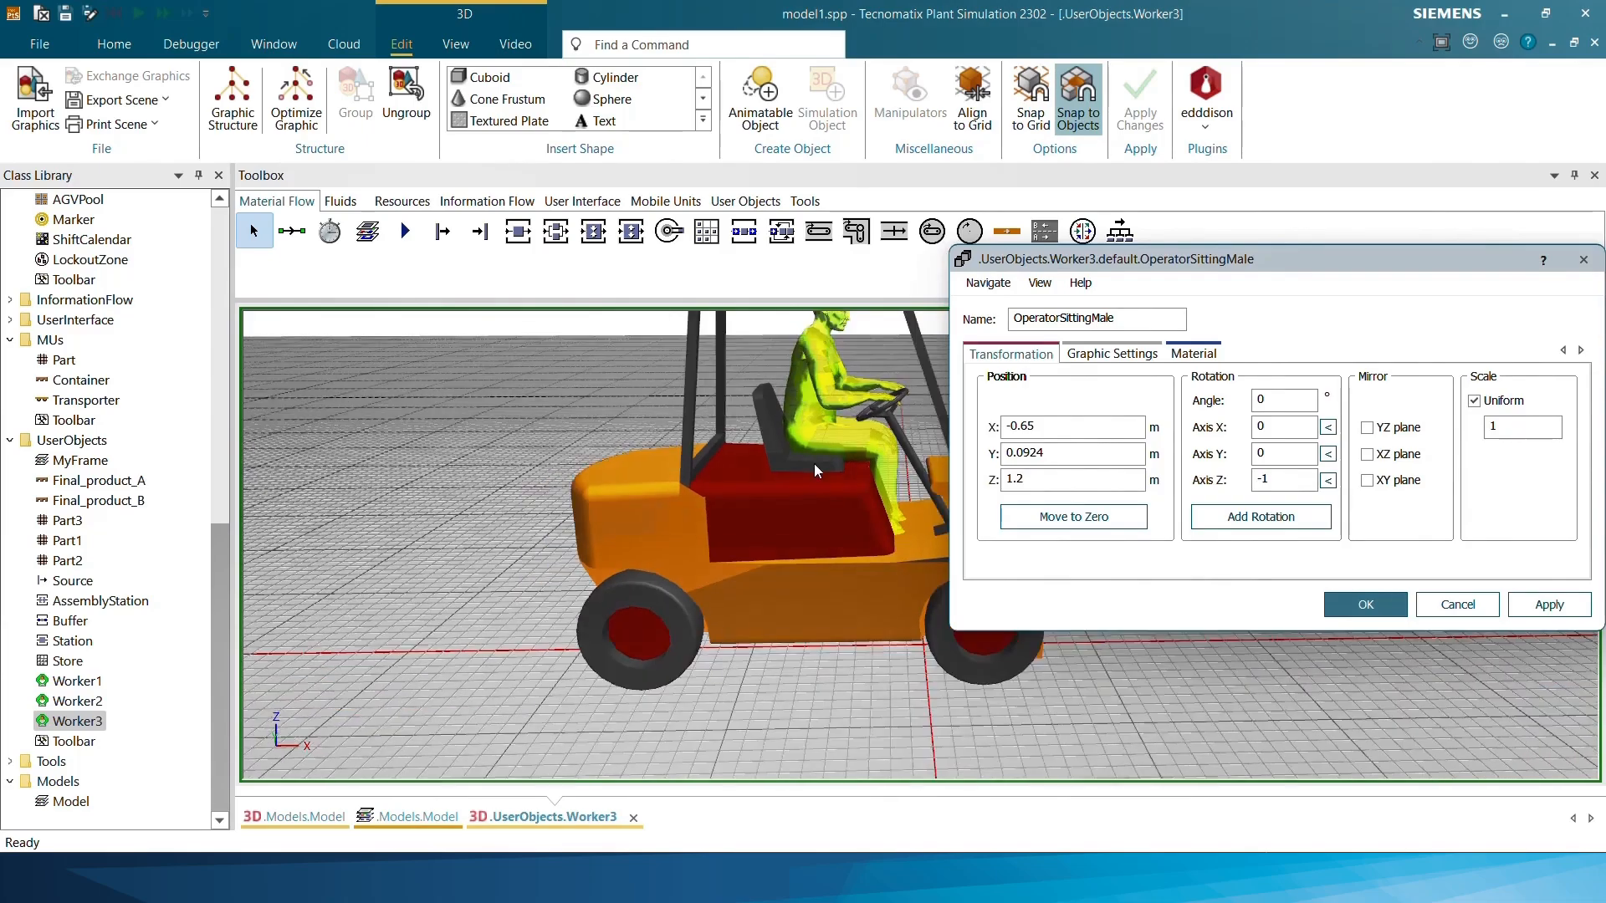
{"action": "middle_click_drag", "start_coordinate": [735, 512], "coordinate": [592, 513]}
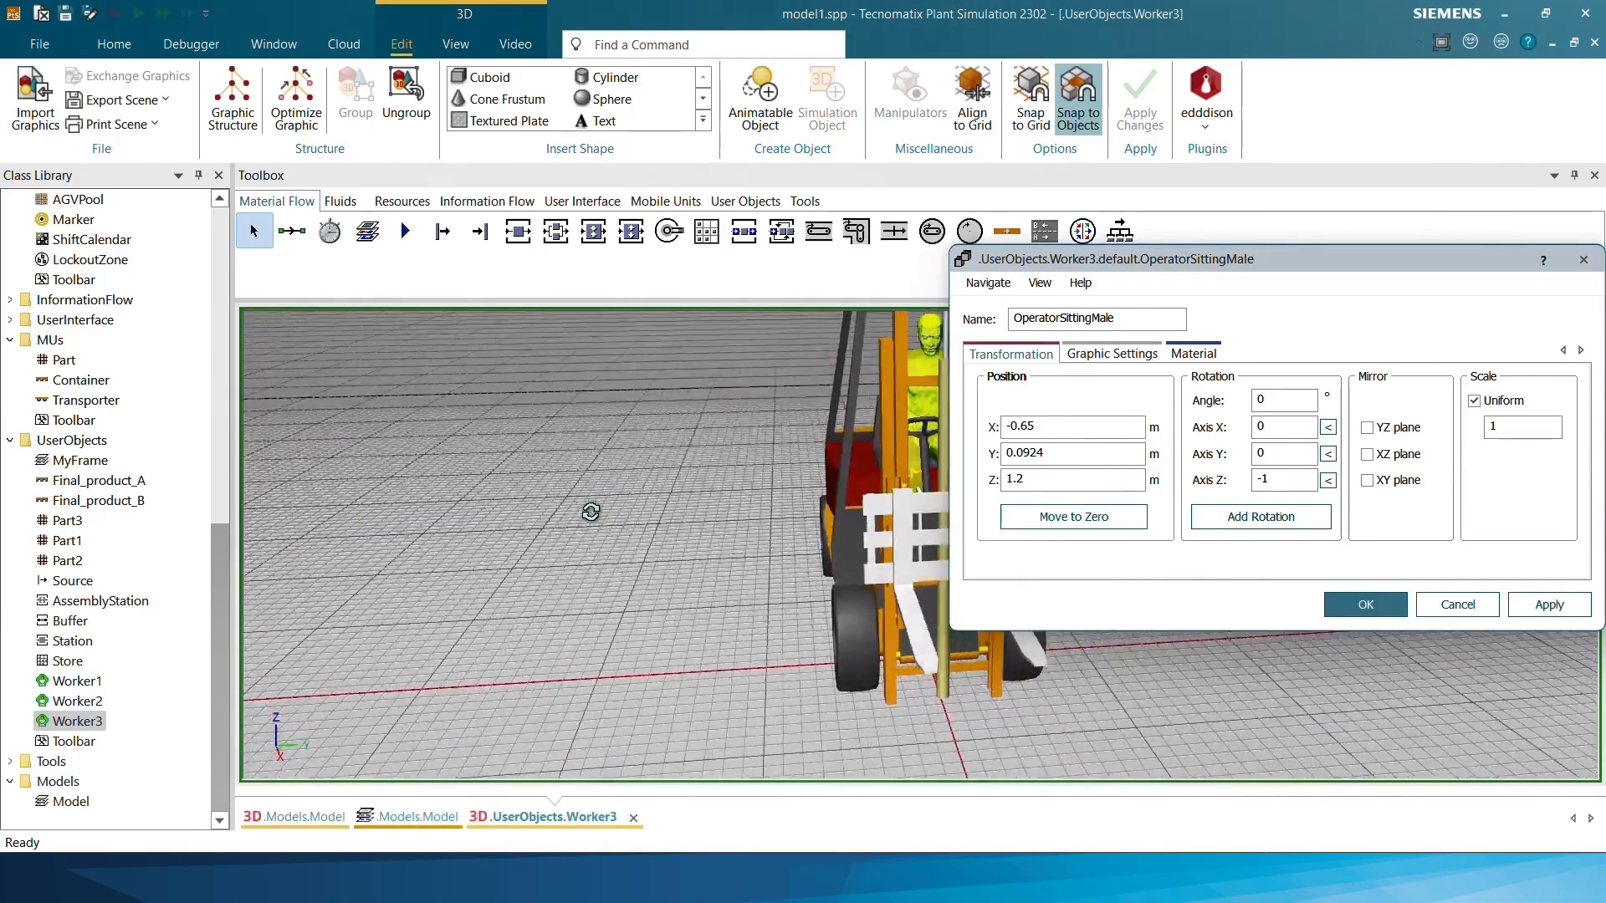
{"action": "right_click_drag", "start_coordinate": [681, 495], "coordinate": [575, 539]}
{"action": "middle_click_drag", "start_coordinate": [576, 539], "coordinate": [577, 544]}
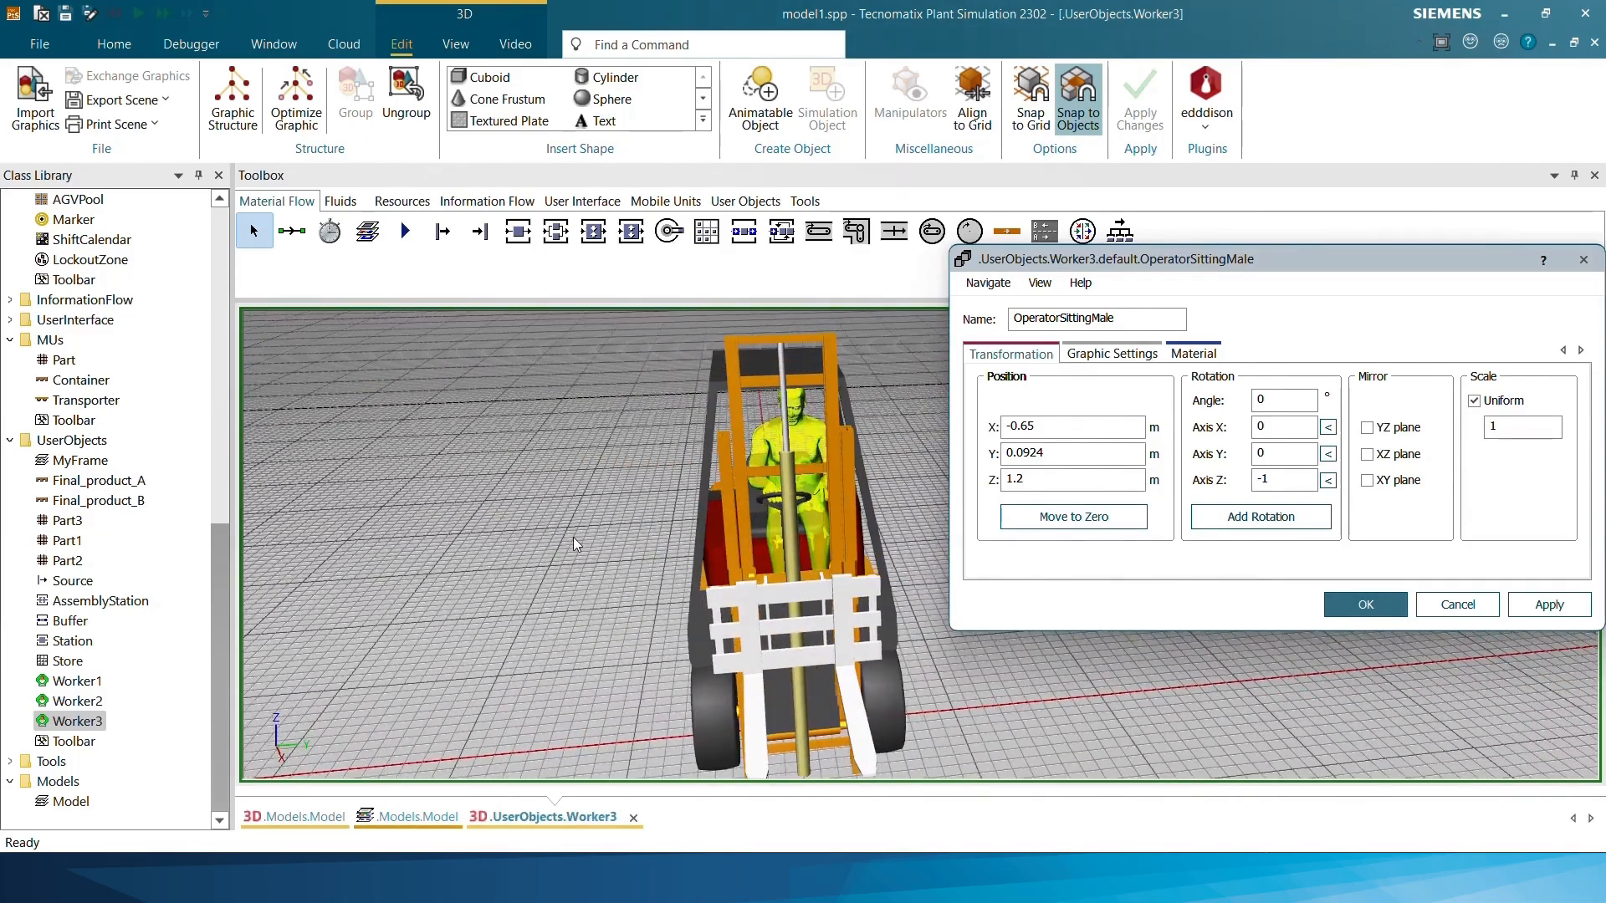
{"action": "left_click", "coordinate": [1045, 453]}
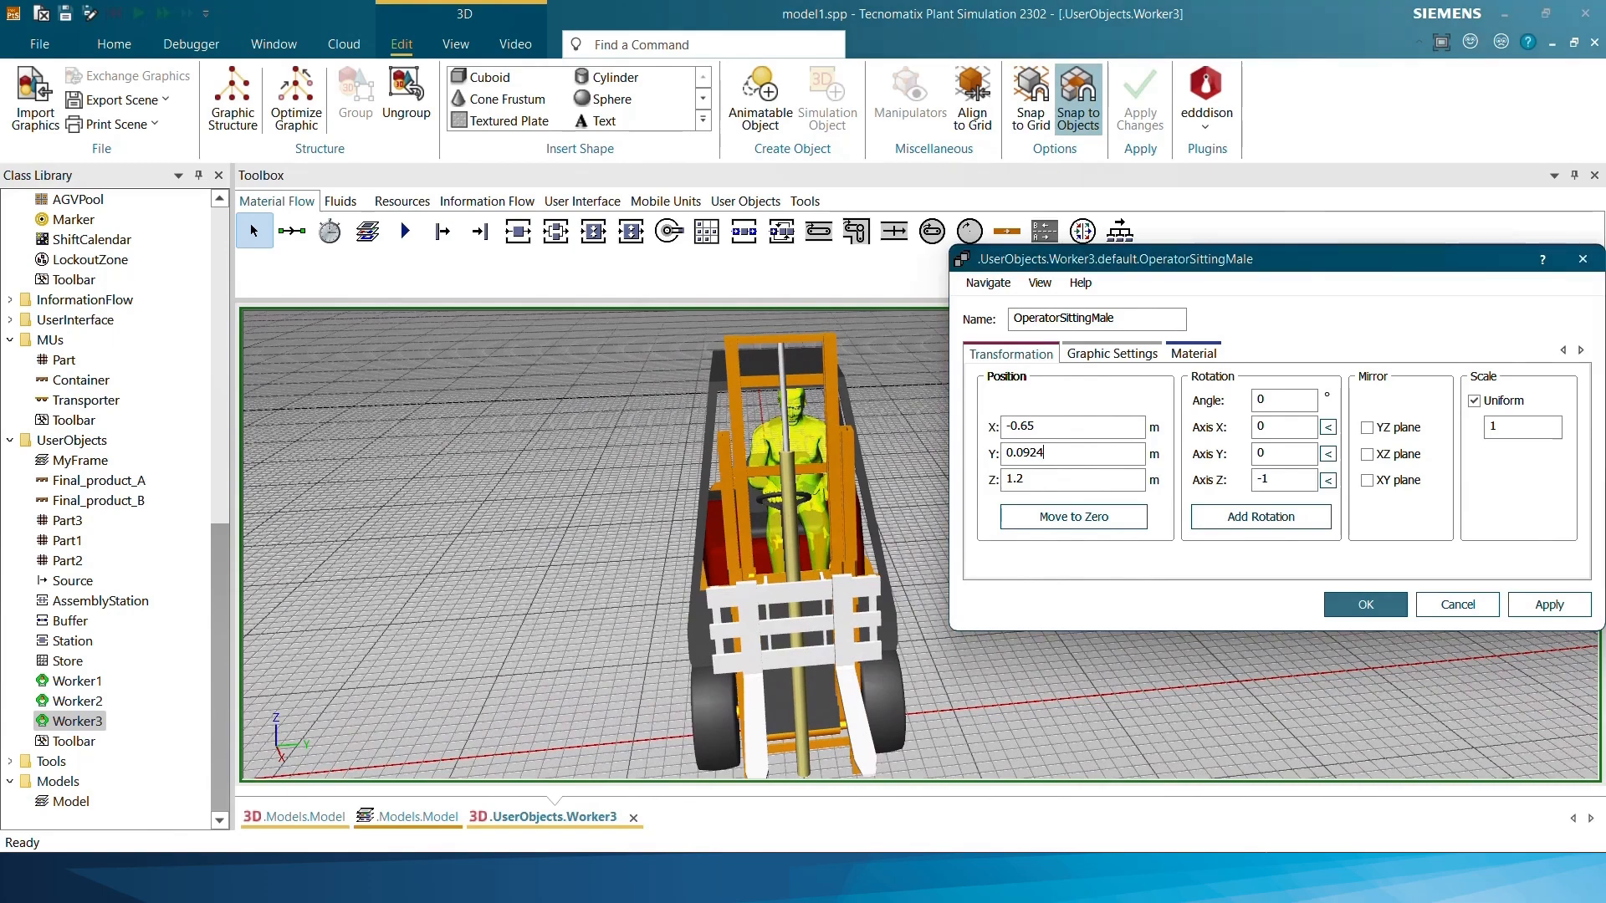
{"action": "key", "text": "BackSpace"}
{"action": "key", "text": "BackSpace"}
{"action": "key", "text": "BackSpace"}
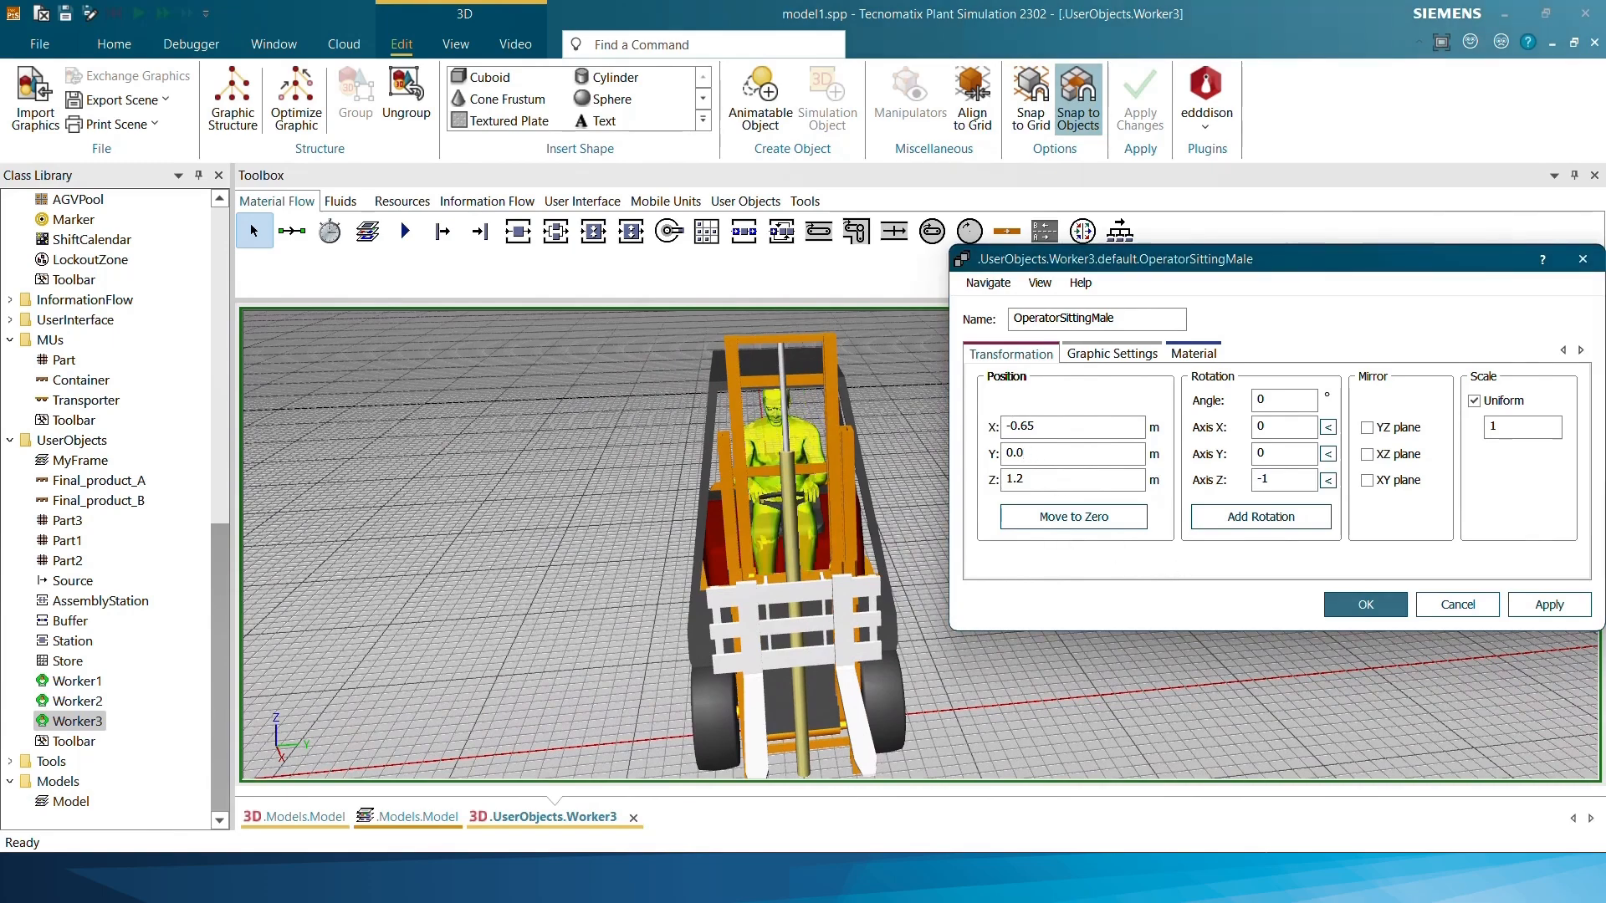
{"action": "type", "text": "9"}
{"action": "key", "text": "BackSpace"}
{"action": "type", "text": "5"}
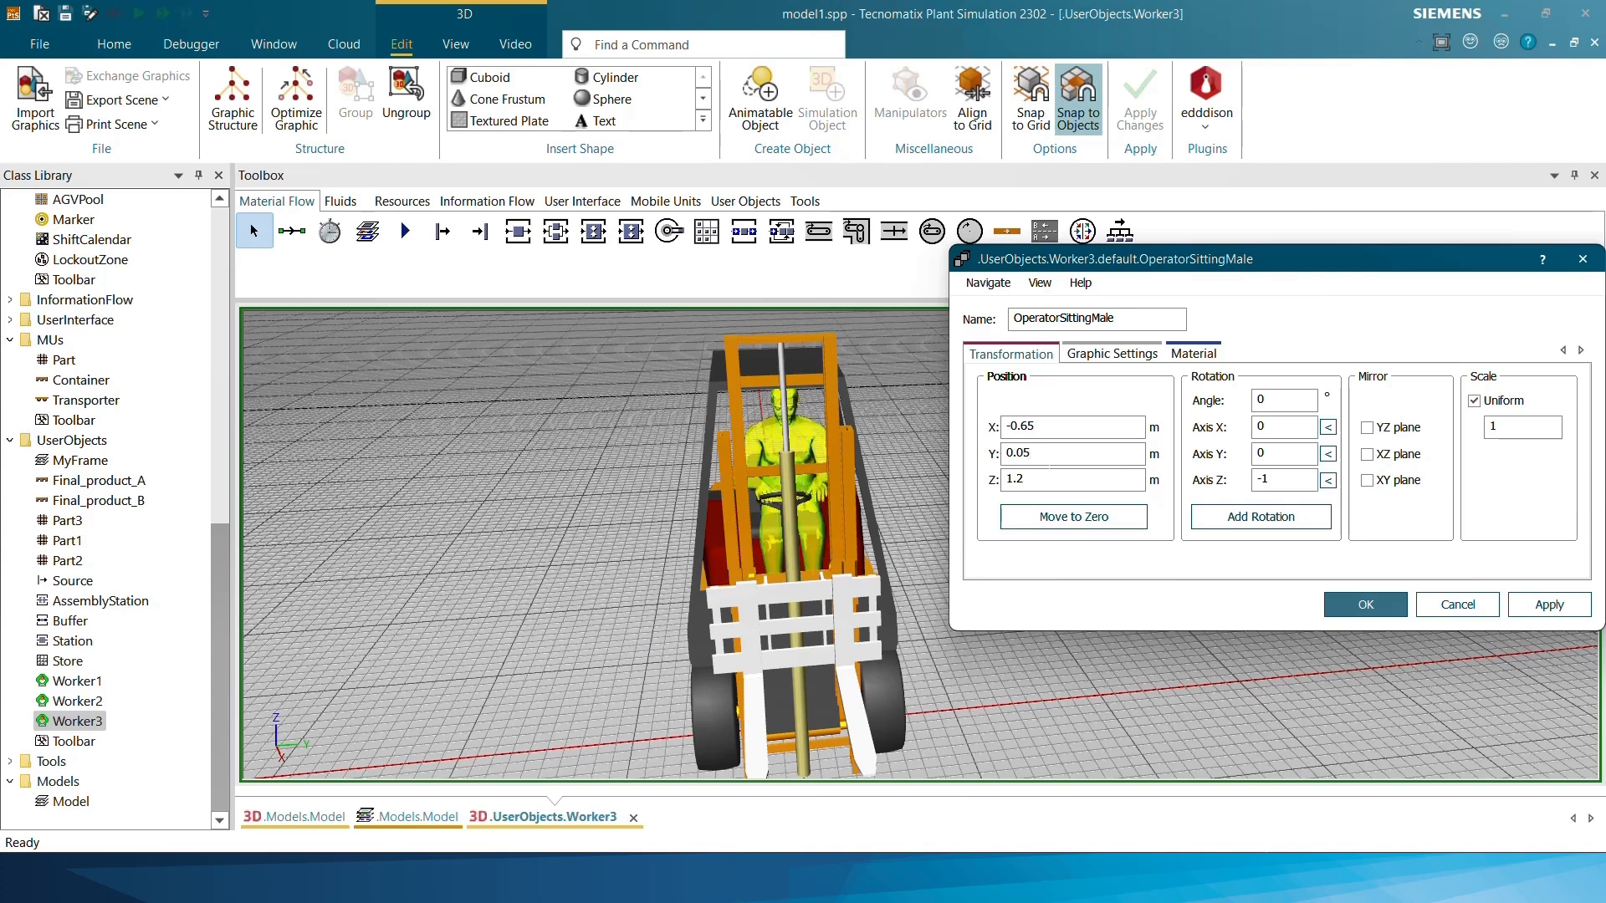
{"action": "key", "text": "BackSpace"}
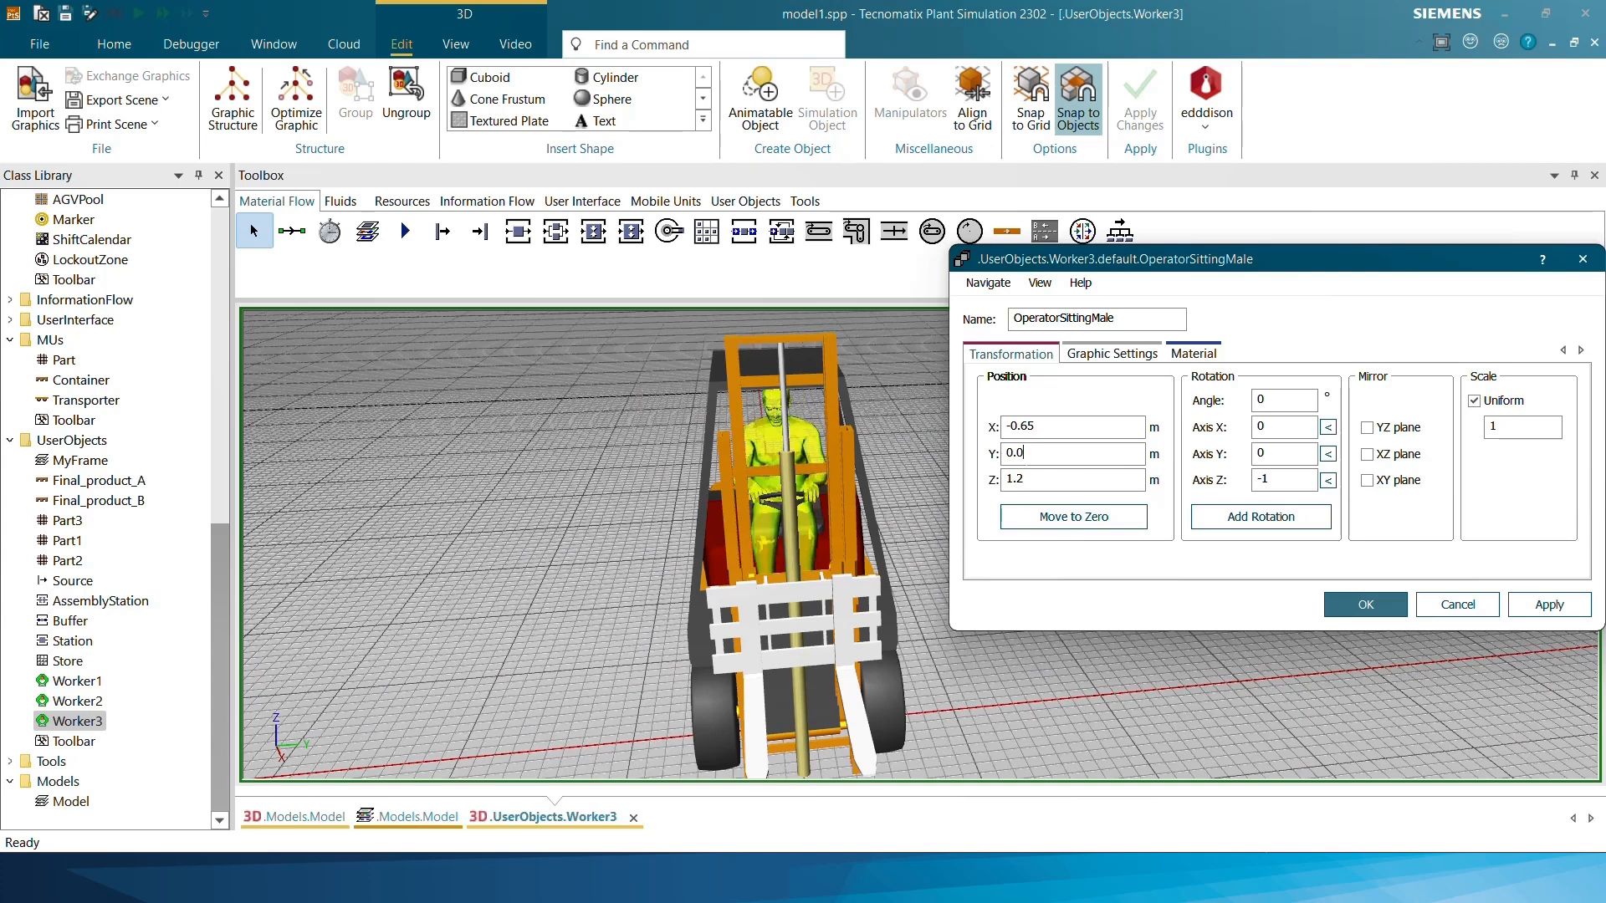
{"action": "type", "text": "3"}
{"action": "key", "text": "BackSpace"}
{"action": "type", "text": "2"}
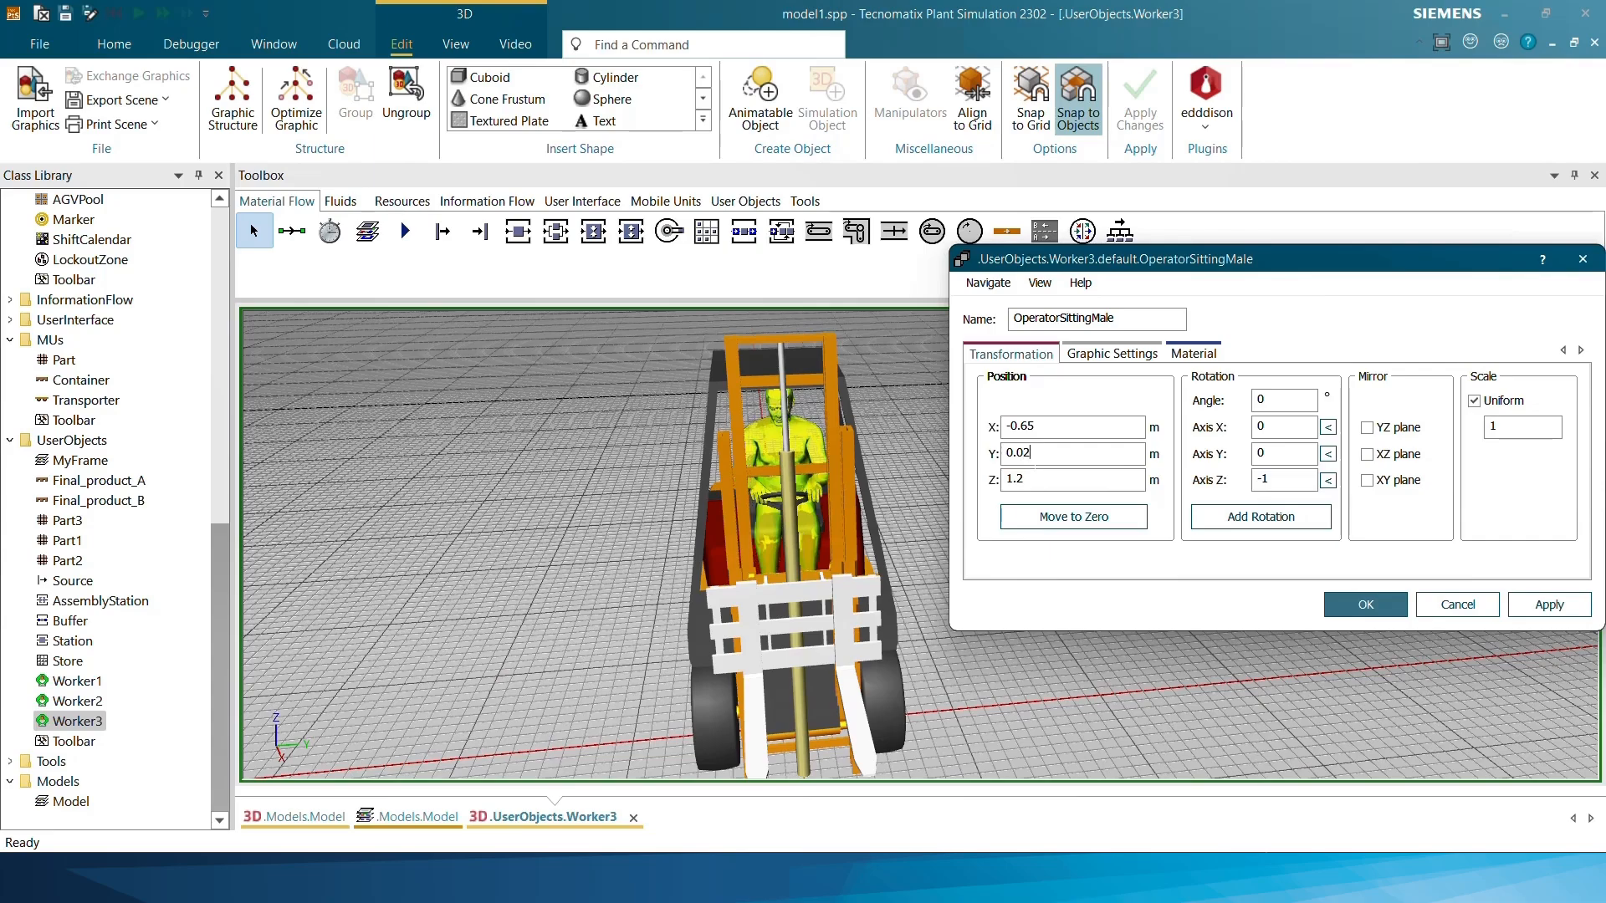
Apply and confirm the seated operator's placement, and check the operator's fit in the forklift seat from the side
{"action": "left_click", "coordinate": [1552, 606]}
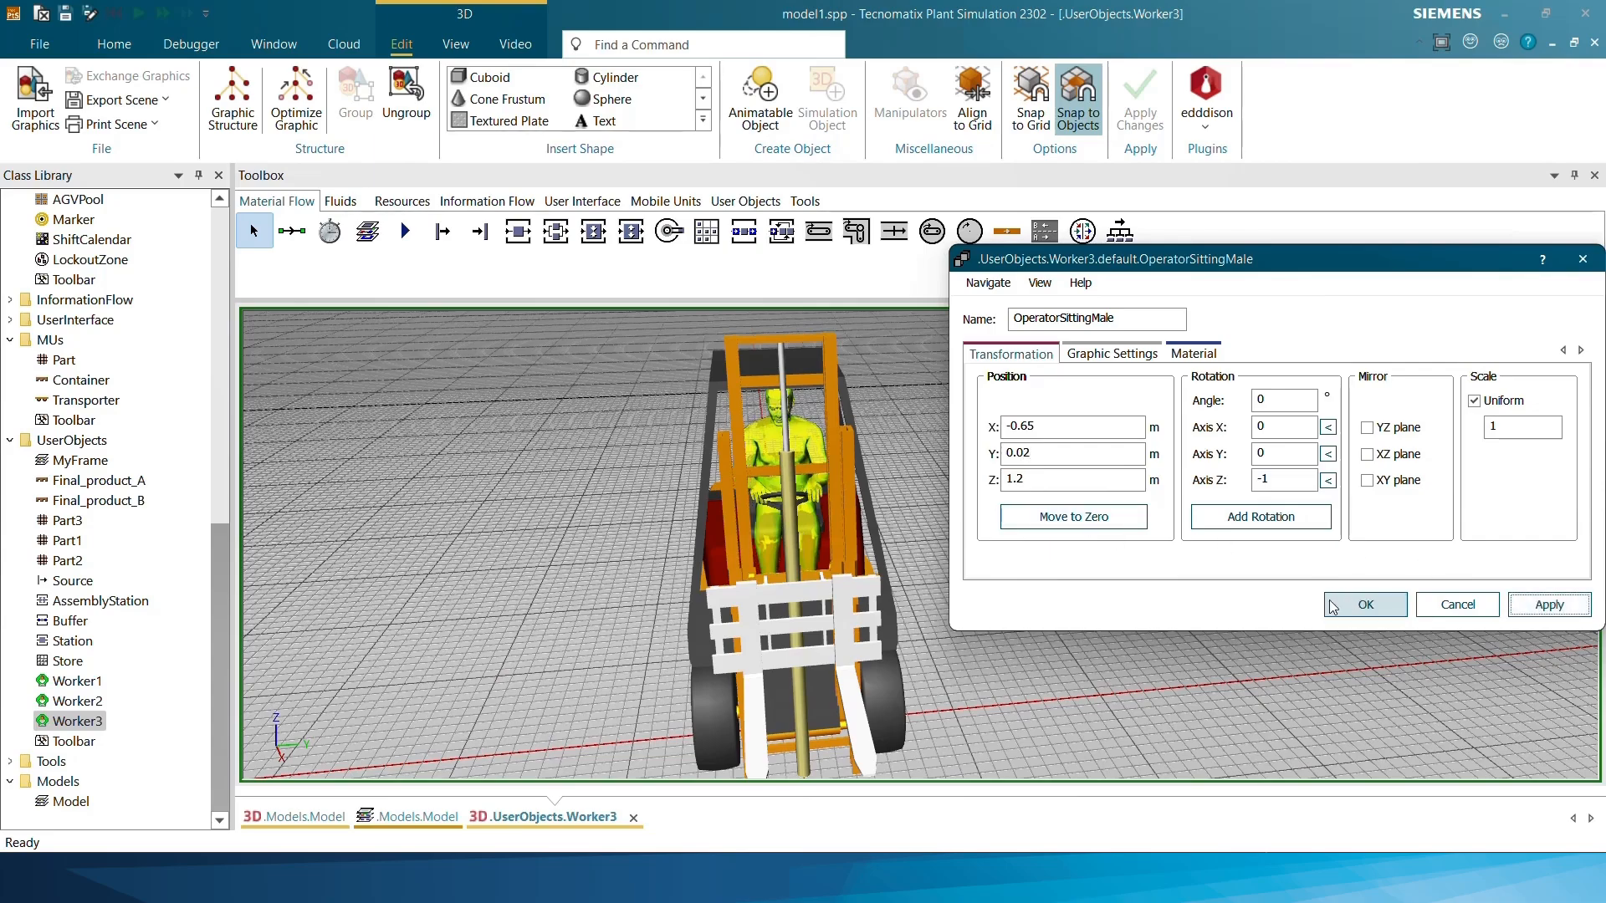
{"action": "left_click", "coordinate": [1347, 607]}
{"action": "middle_click_drag", "start_coordinate": [359, 577], "coordinate": [630, 540]}
{"action": "left_click", "coordinate": [620, 548]}
{"action": "middle_click_drag", "start_coordinate": [698, 489], "coordinate": [632, 503]}
{"action": "middle_click_drag", "start_coordinate": [646, 409], "coordinate": [634, 460]}
{"action": "scroll", "coordinate": [809, 552], "scroll_direction": "up", "scroll_amount": 5}
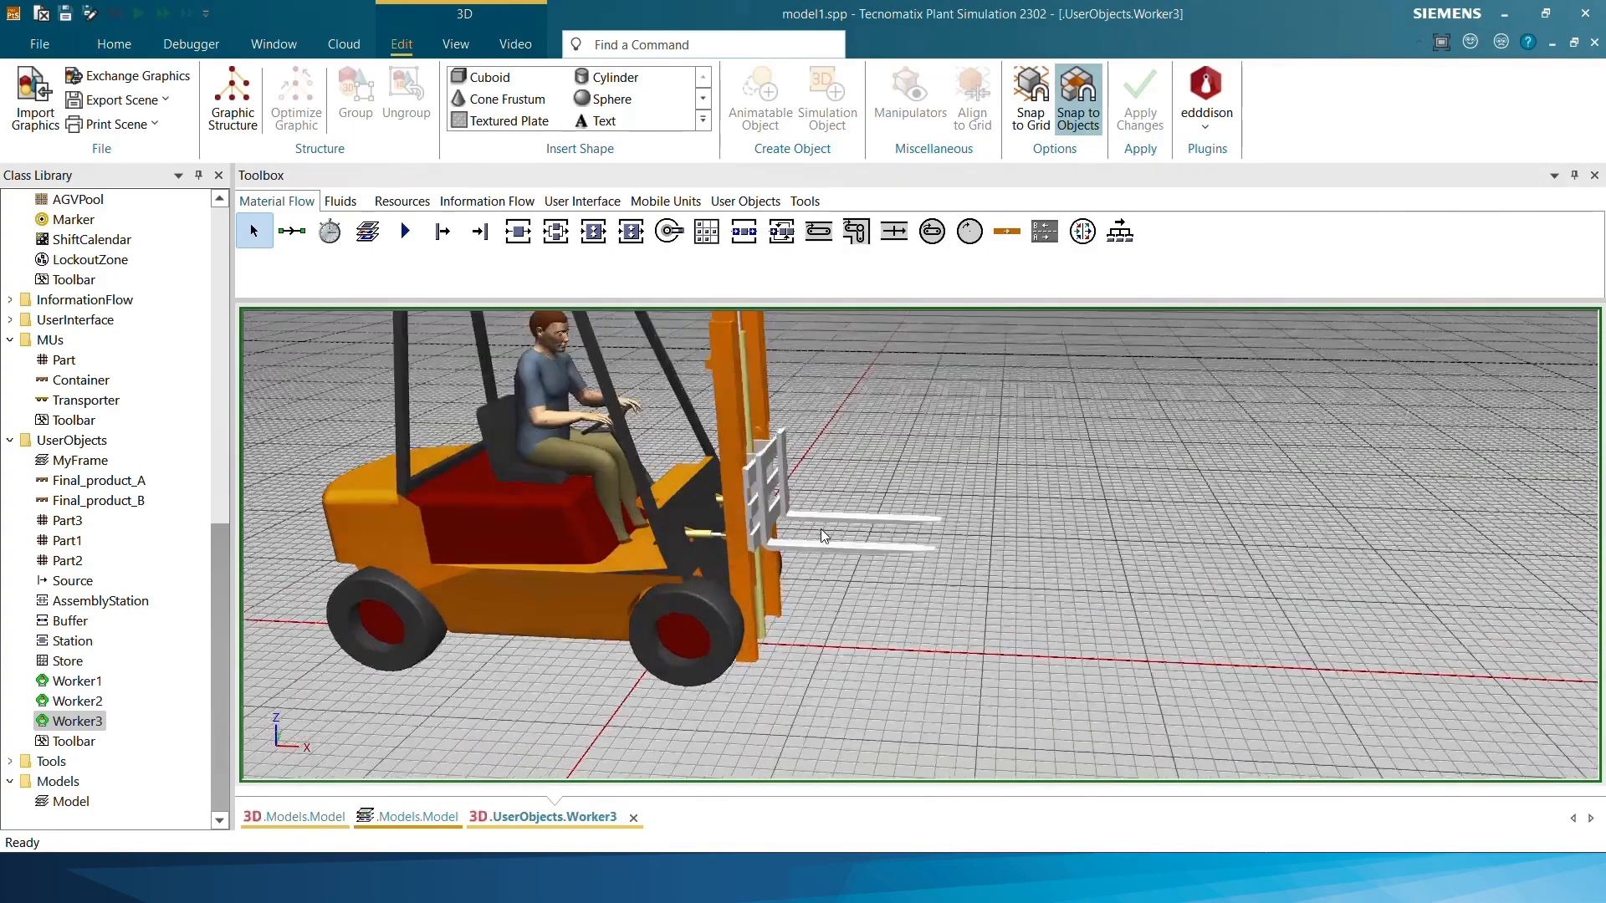
{"action": "scroll", "coordinate": [826, 545], "scroll_direction": "down", "scroll_amount": 5}
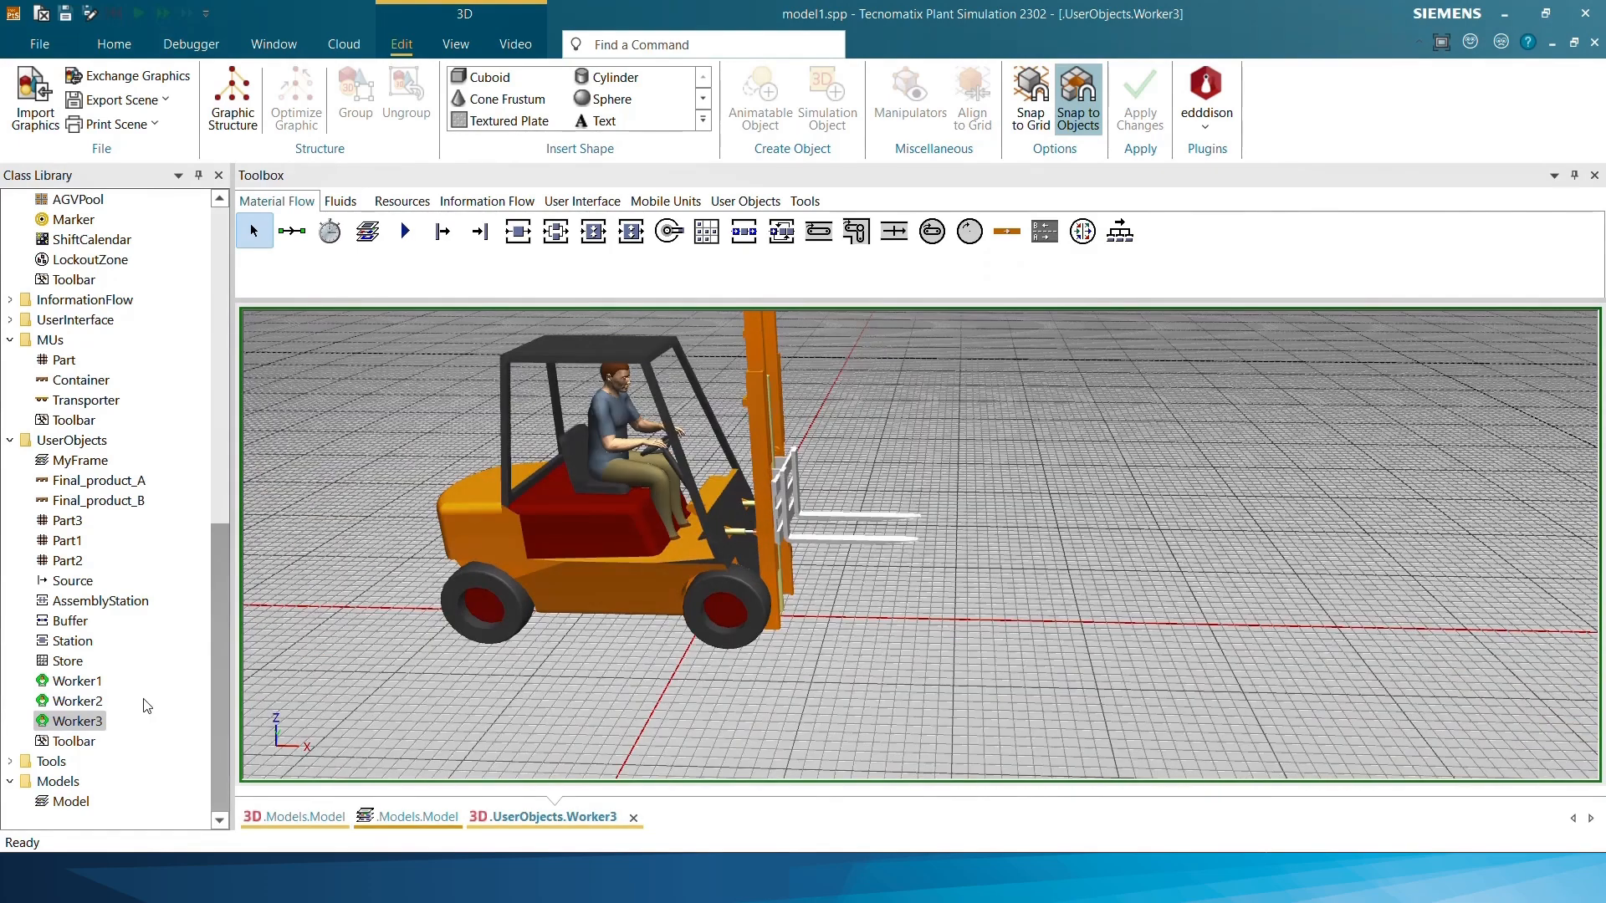
Display Worker3's MU animation paths #0#0, Track and Line and check their position relative to the forks
{"action": "right_click", "coordinate": [62, 724]}
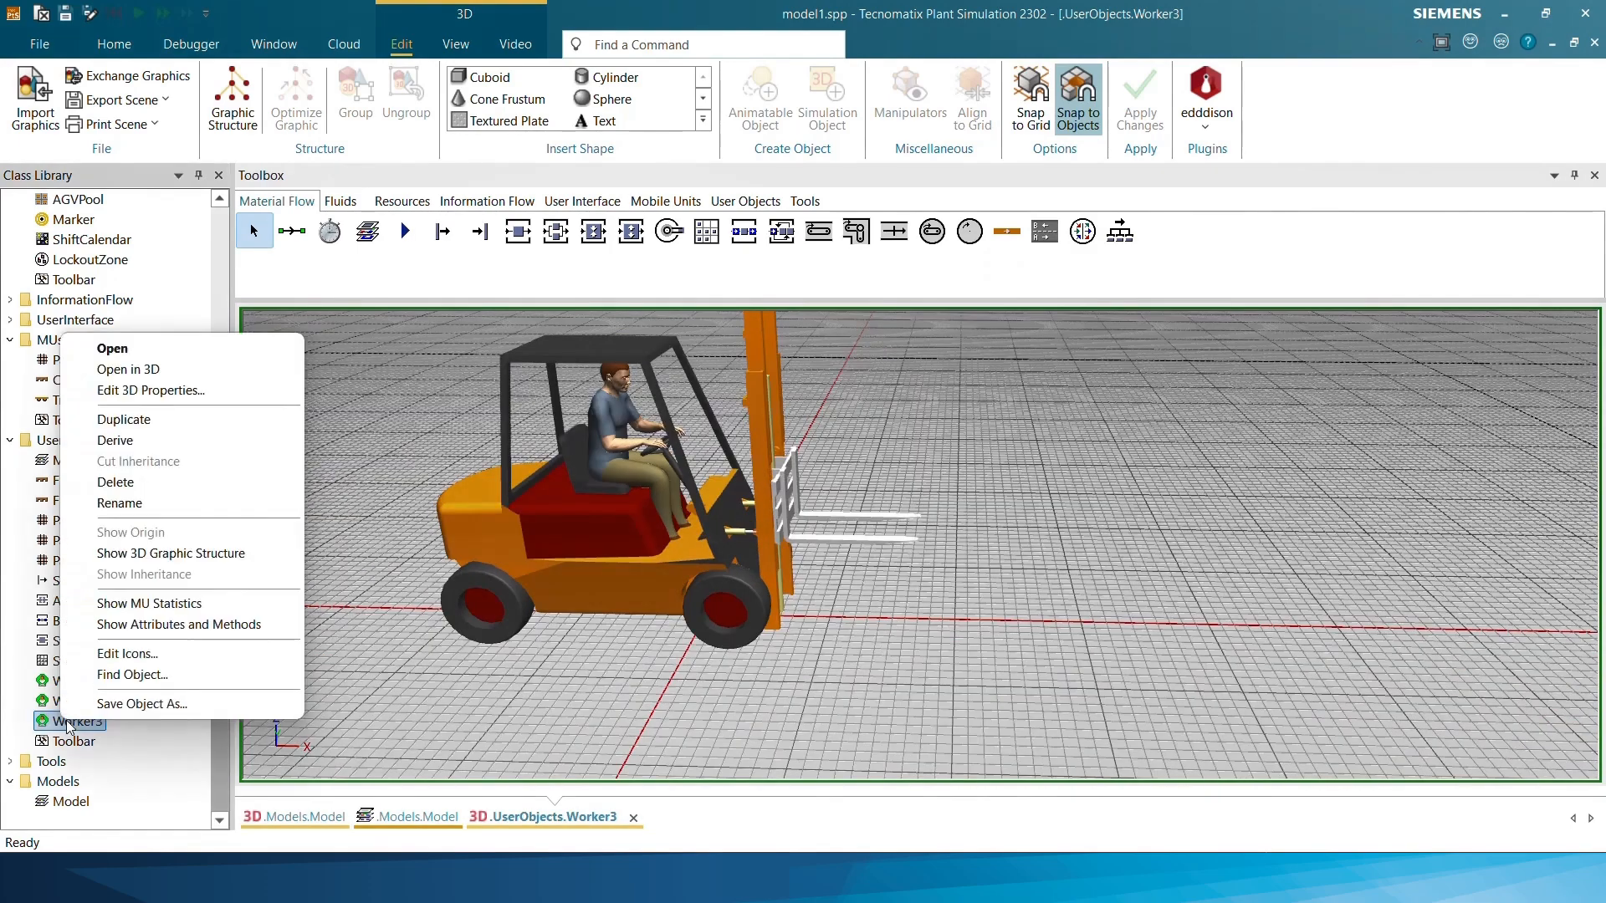
{"action": "left_click", "coordinate": [192, 390]}
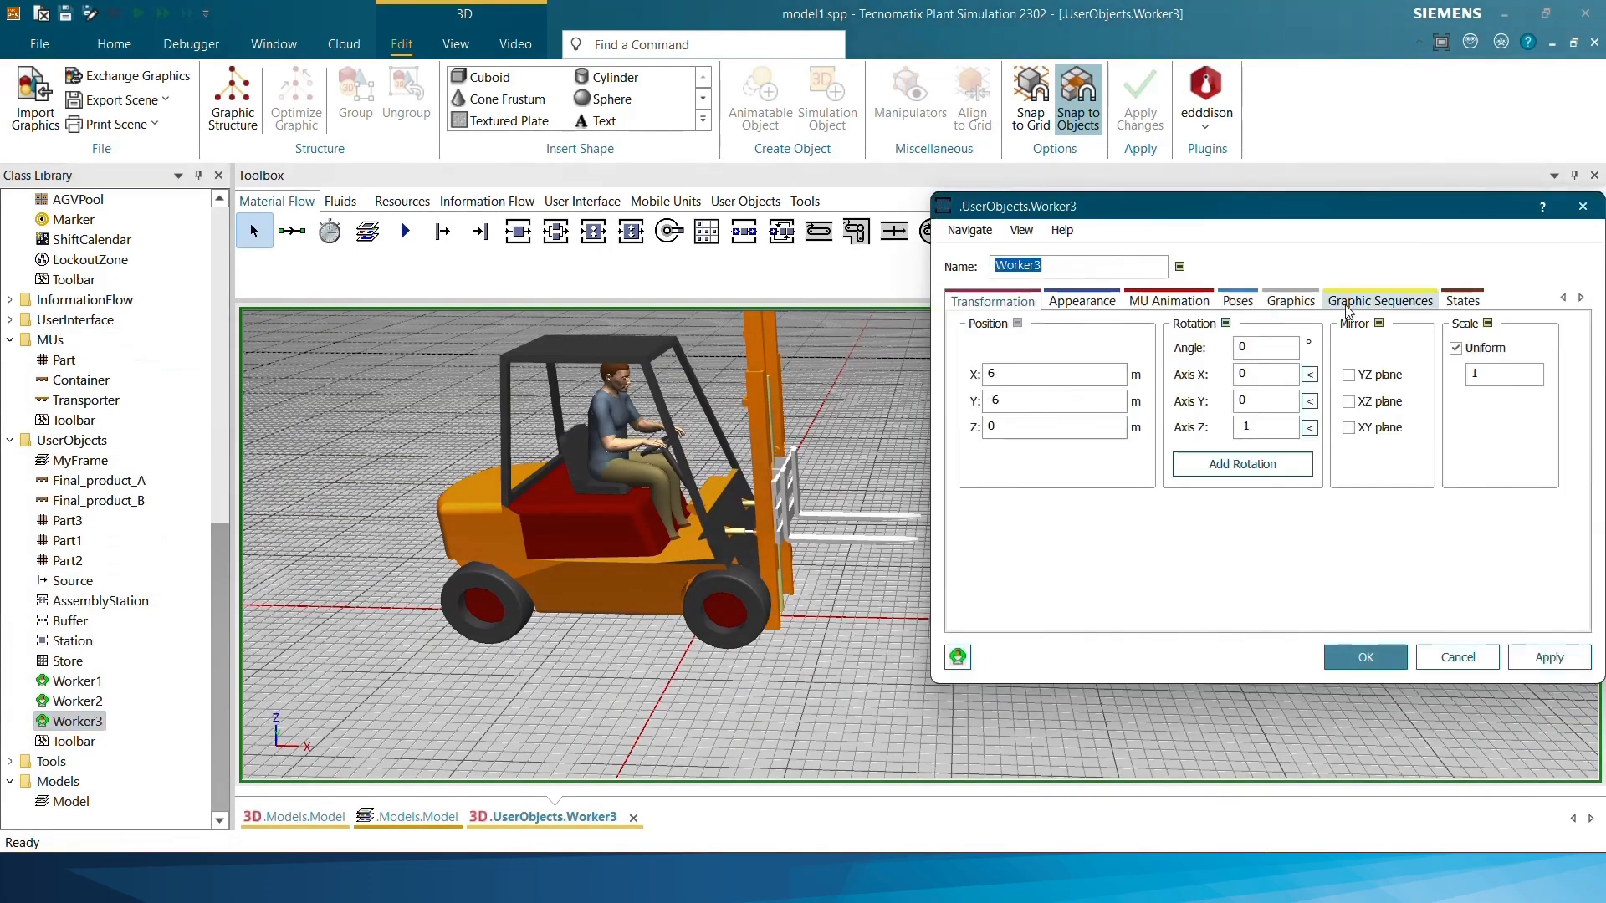
{"action": "left_click", "coordinate": [1168, 300]}
{"action": "left_click", "coordinate": [1417, 443]}
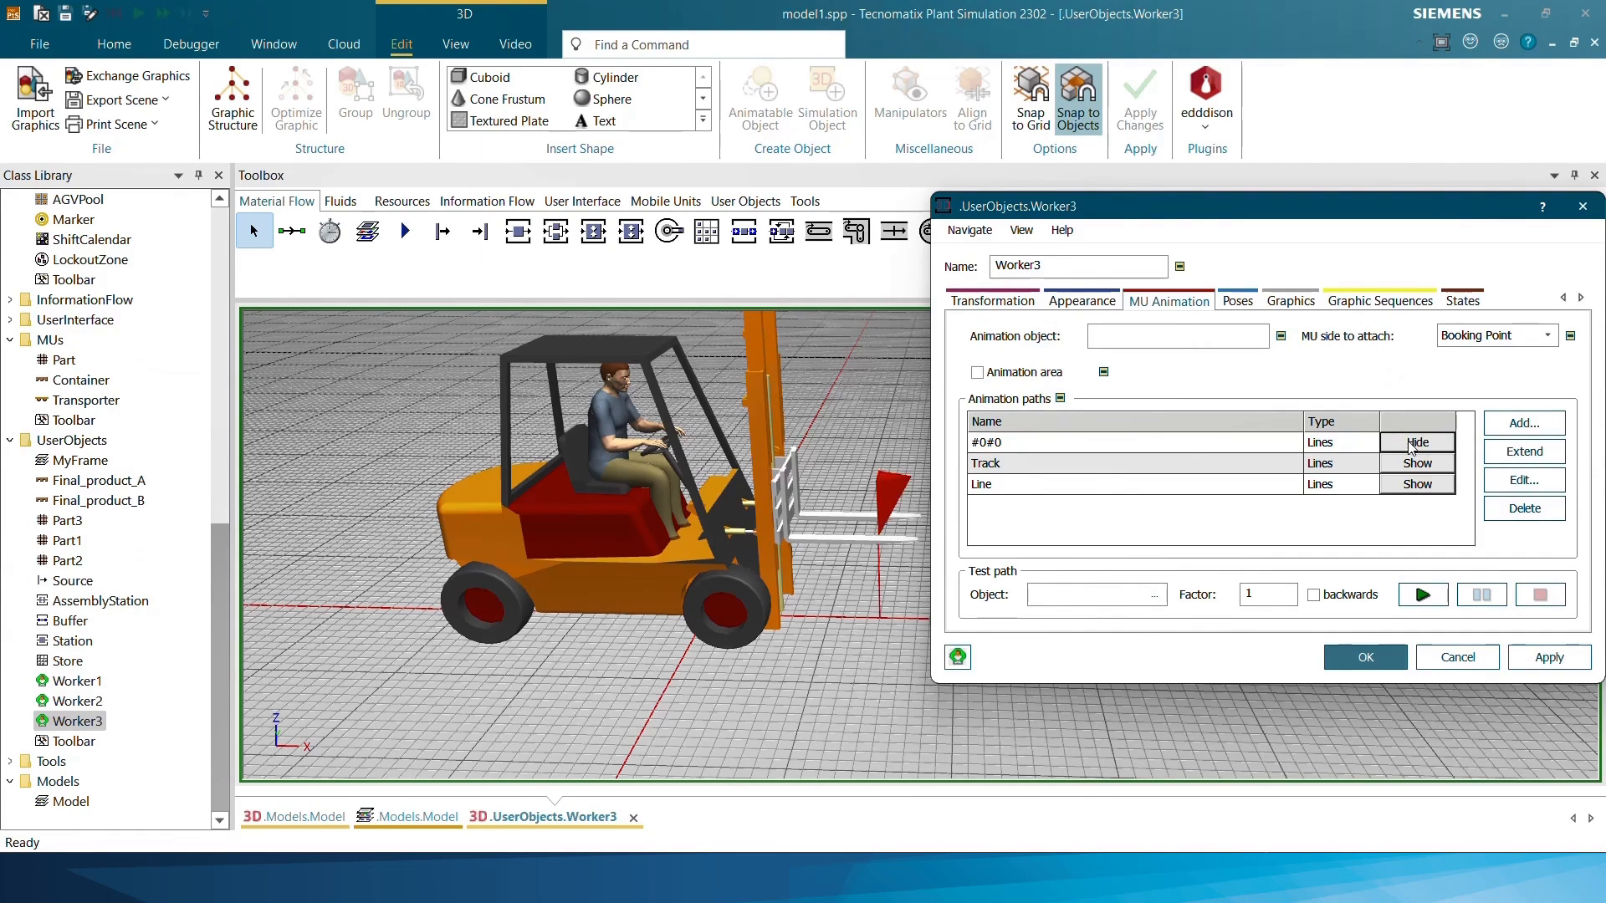
{"action": "left_click", "coordinate": [1420, 464]}
{"action": "left_click", "coordinate": [1418, 484]}
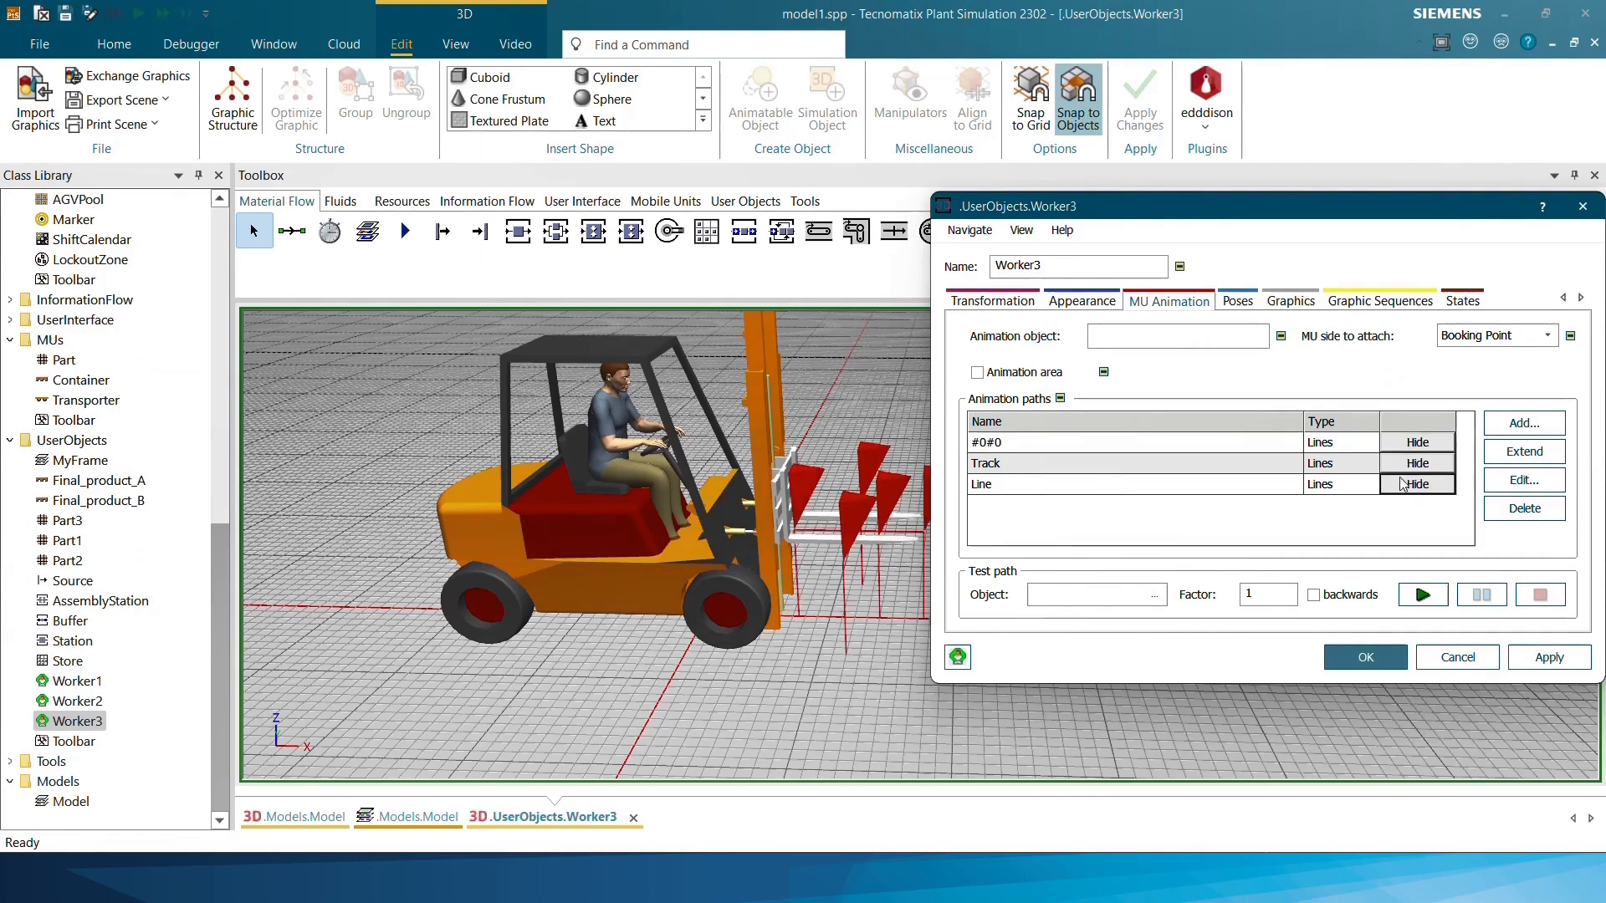
{"action": "left_click_drag", "start_coordinate": [1089, 213], "coordinate": [1178, 177]}
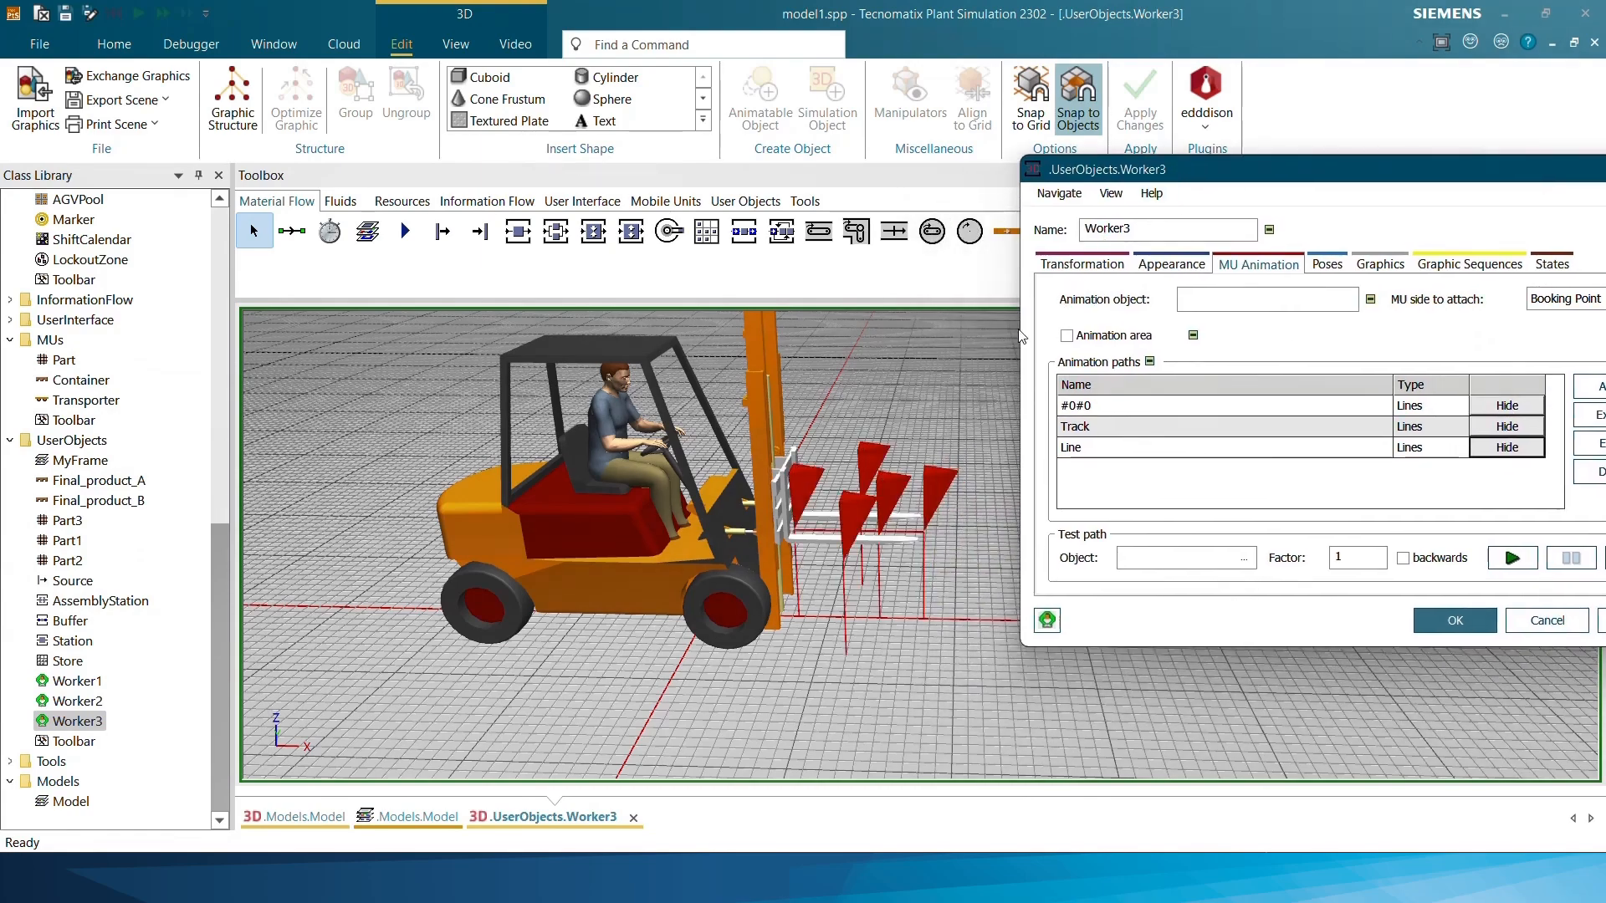
{"action": "middle_click_drag", "start_coordinate": [977, 341], "coordinate": [1002, 403]}
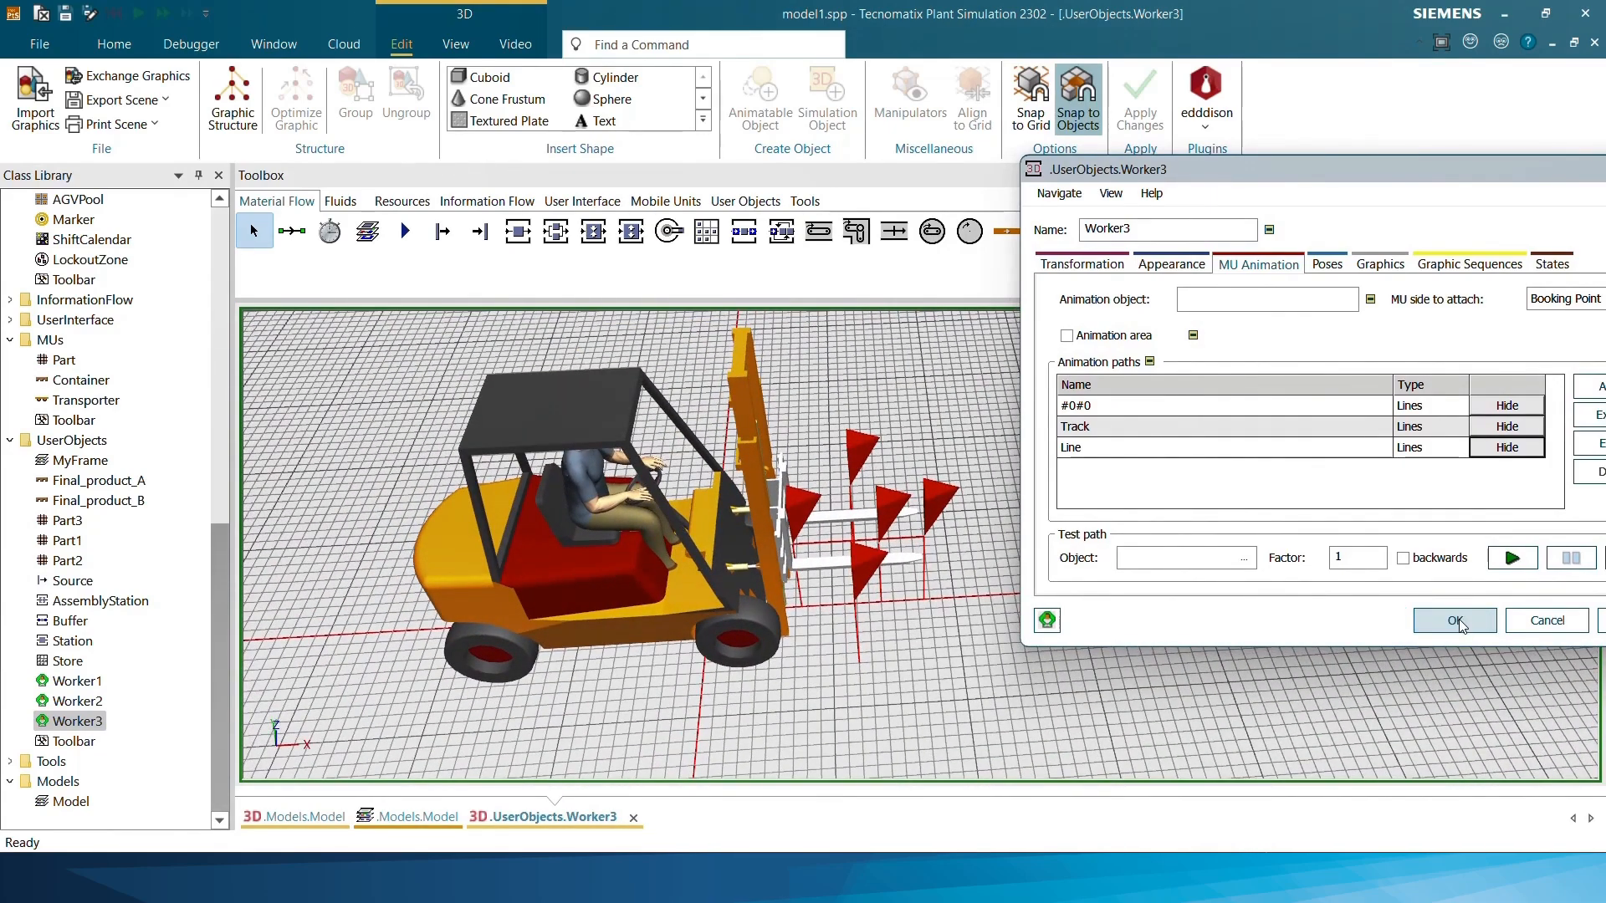
{"action": "left_click", "coordinate": [1454, 620]}
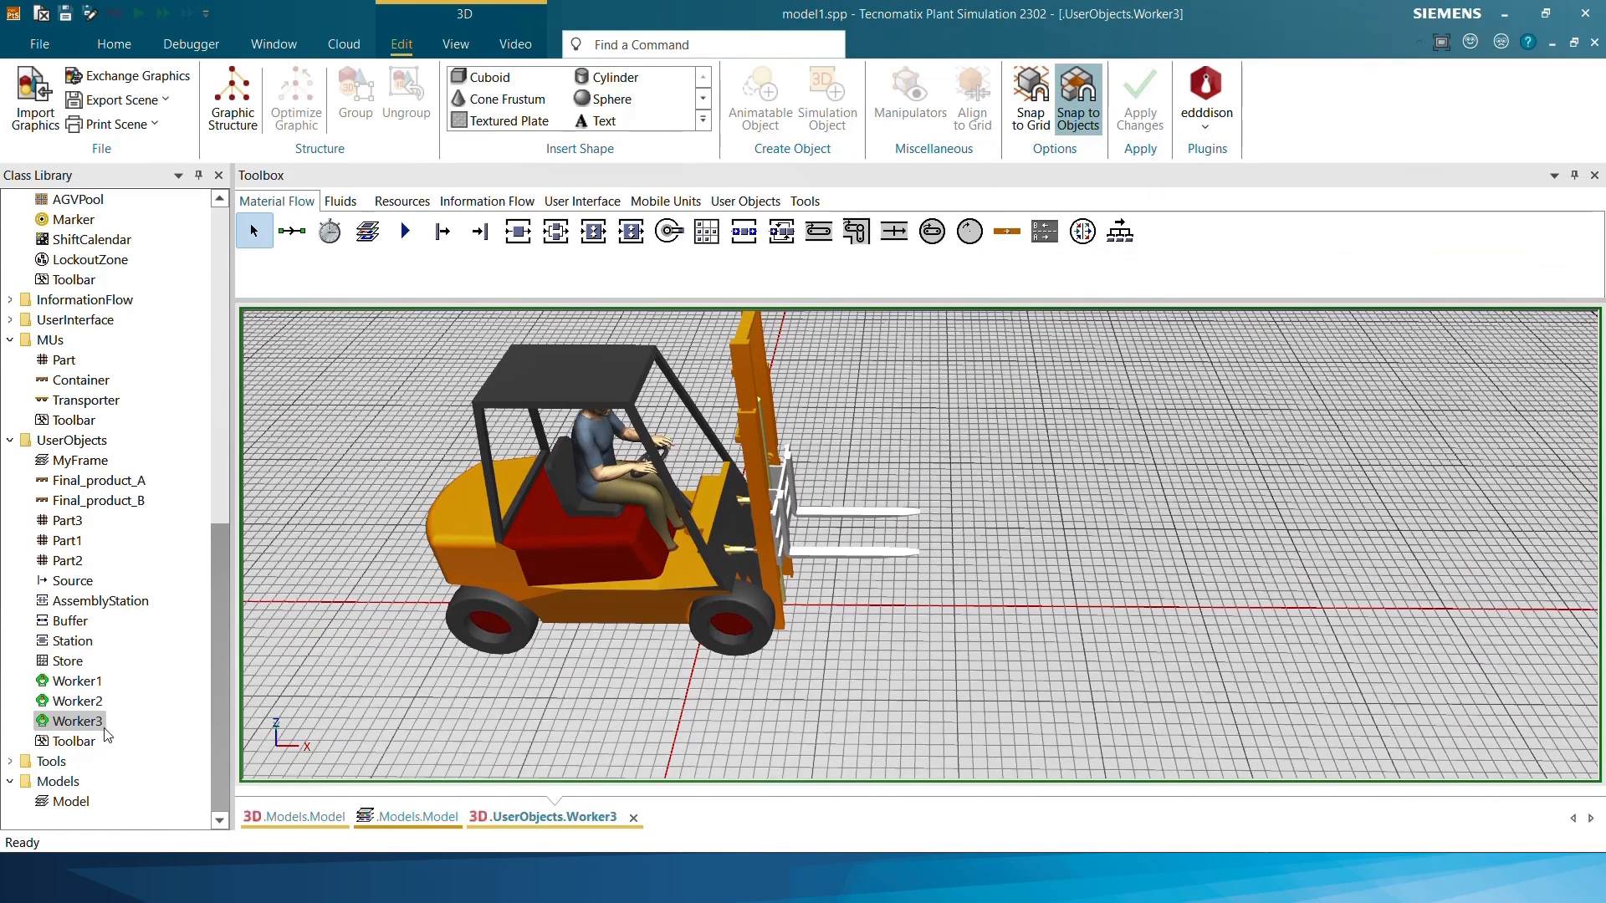
Rename the Worker3 class as Forklift and close its 3D view to return to the model
{"action": "right_click", "coordinate": [106, 736]}
{"action": "left_click", "coordinate": [204, 512]}
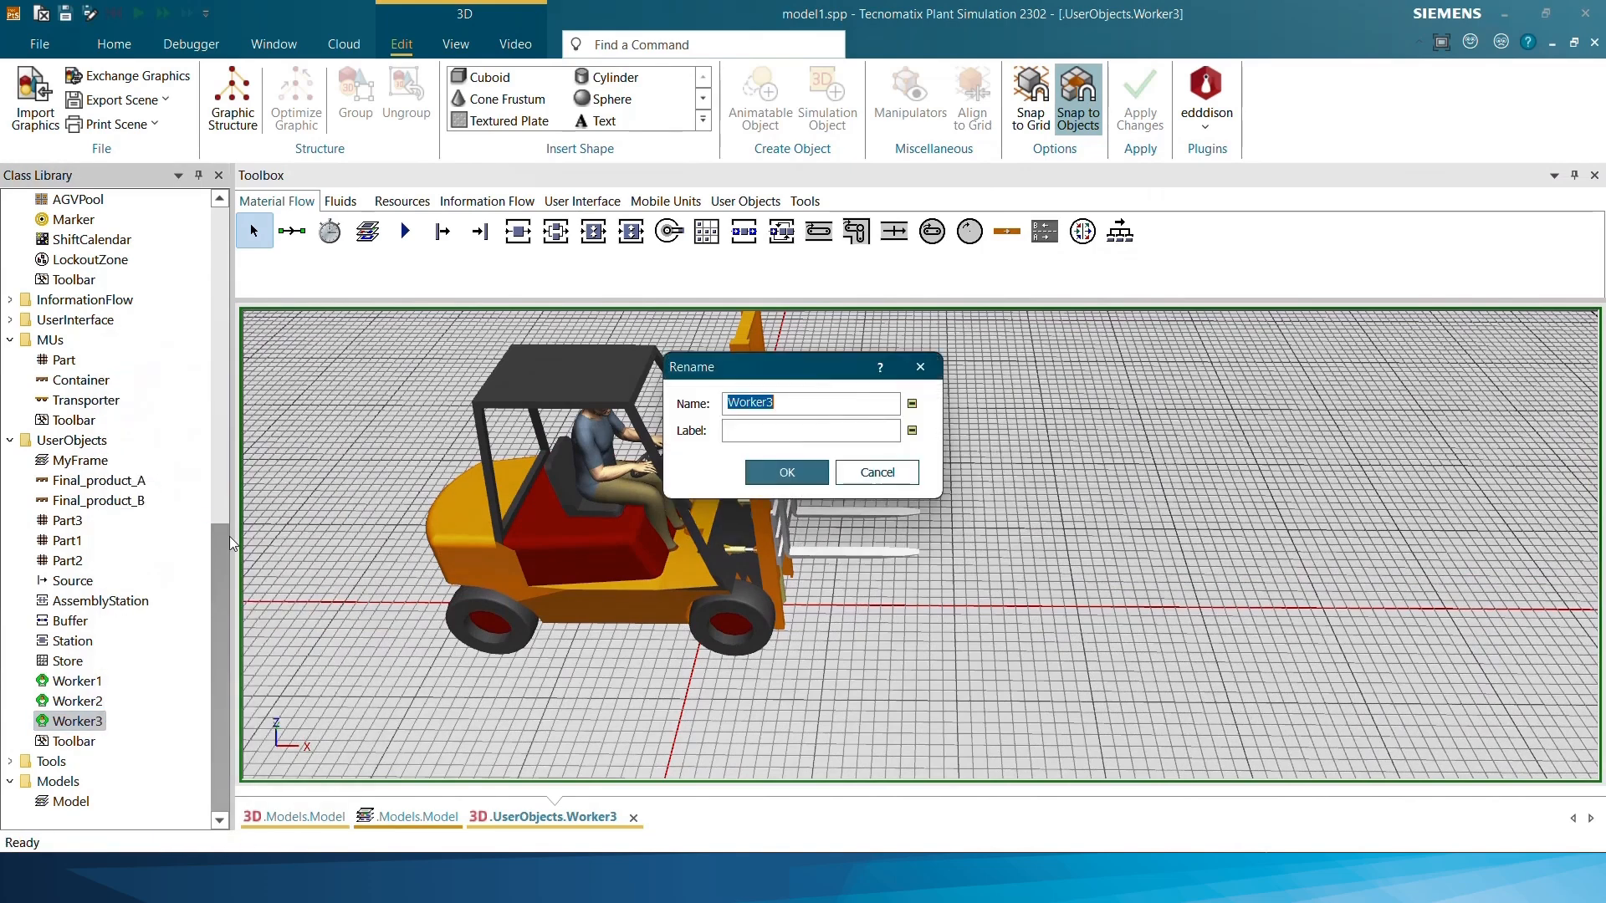
{"action": "type", "text": "fO"}
{"action": "key", "text": "BackSpace"}
{"action": "key", "text": "Caps_Lock"}
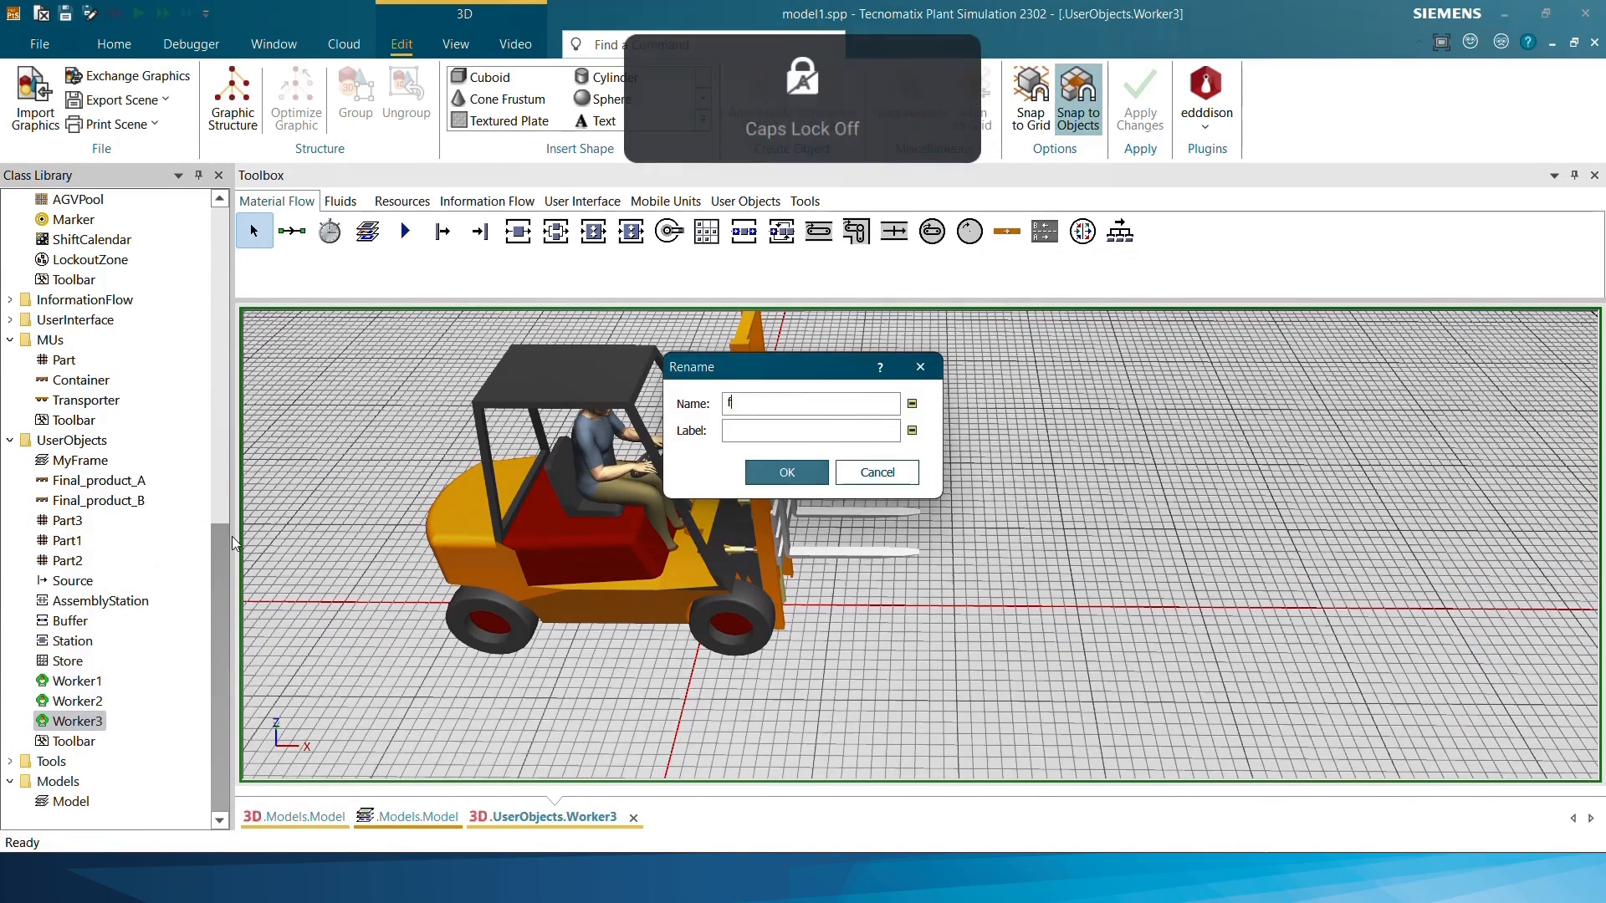
{"action": "type", "text": "orkli"}
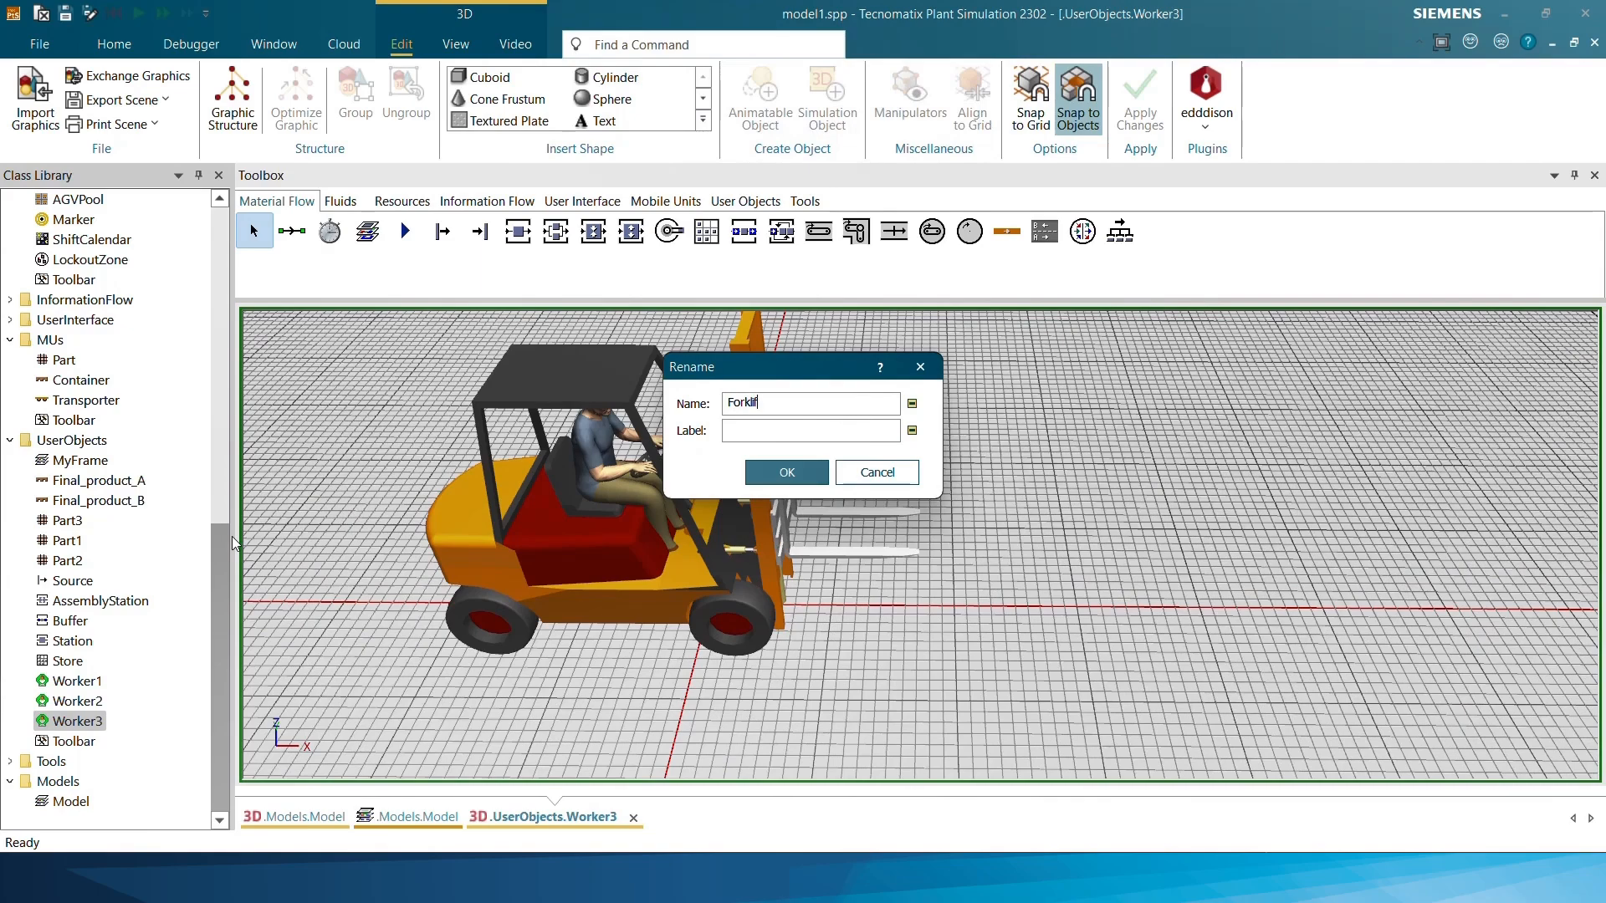
{"action": "type", "text": "ft"}
{"action": "left_click", "coordinate": [786, 472]}
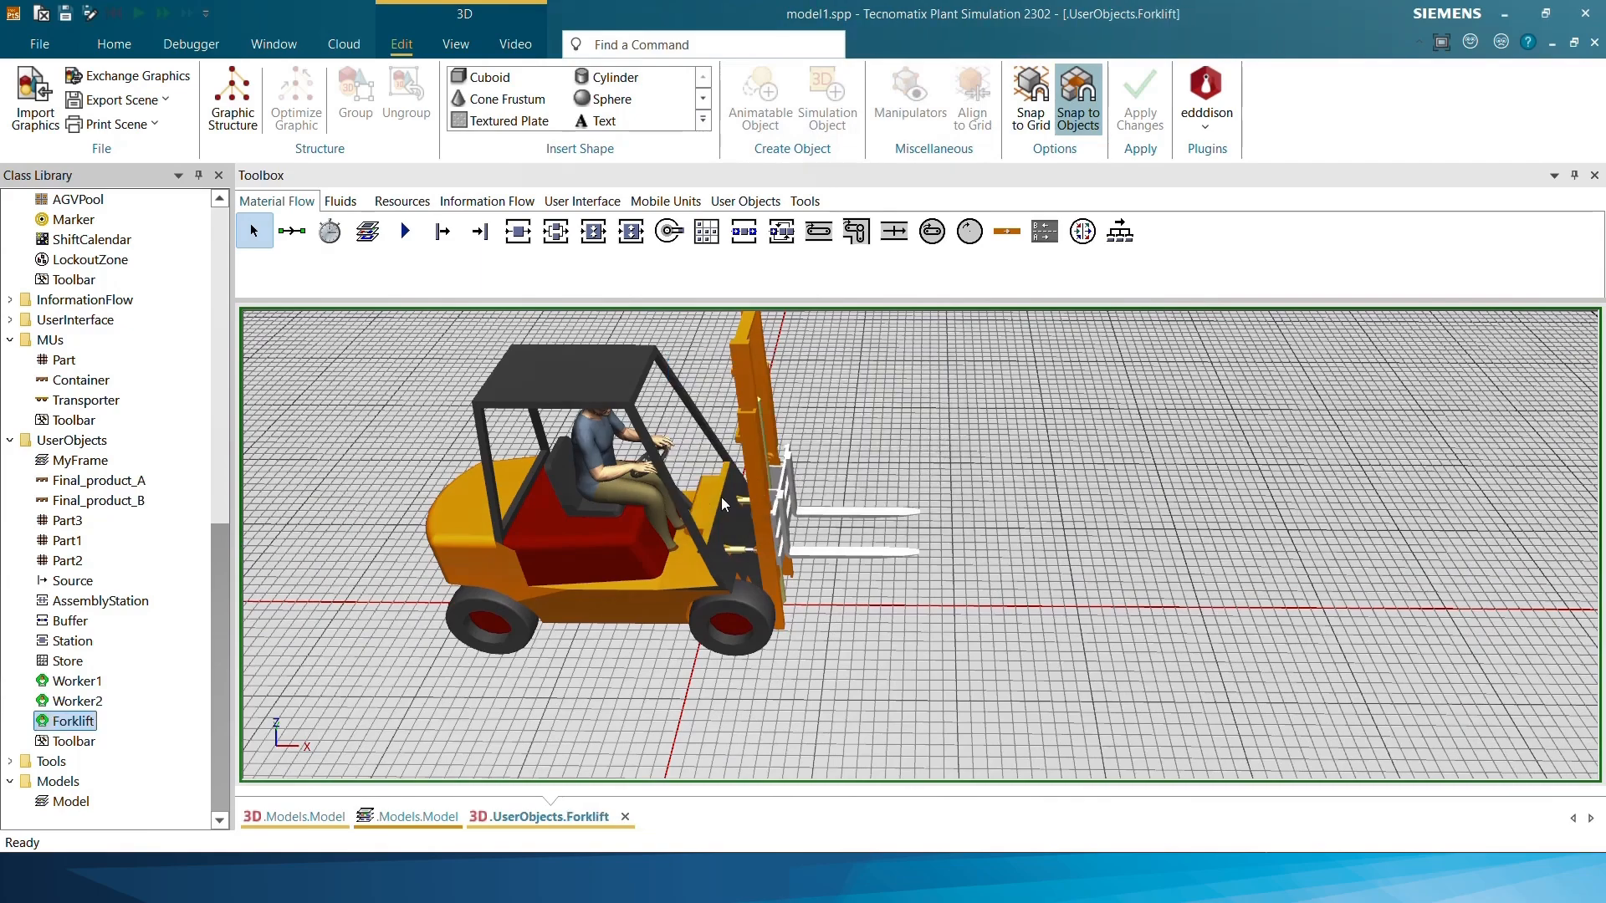
{"action": "left_click", "coordinate": [625, 816]}
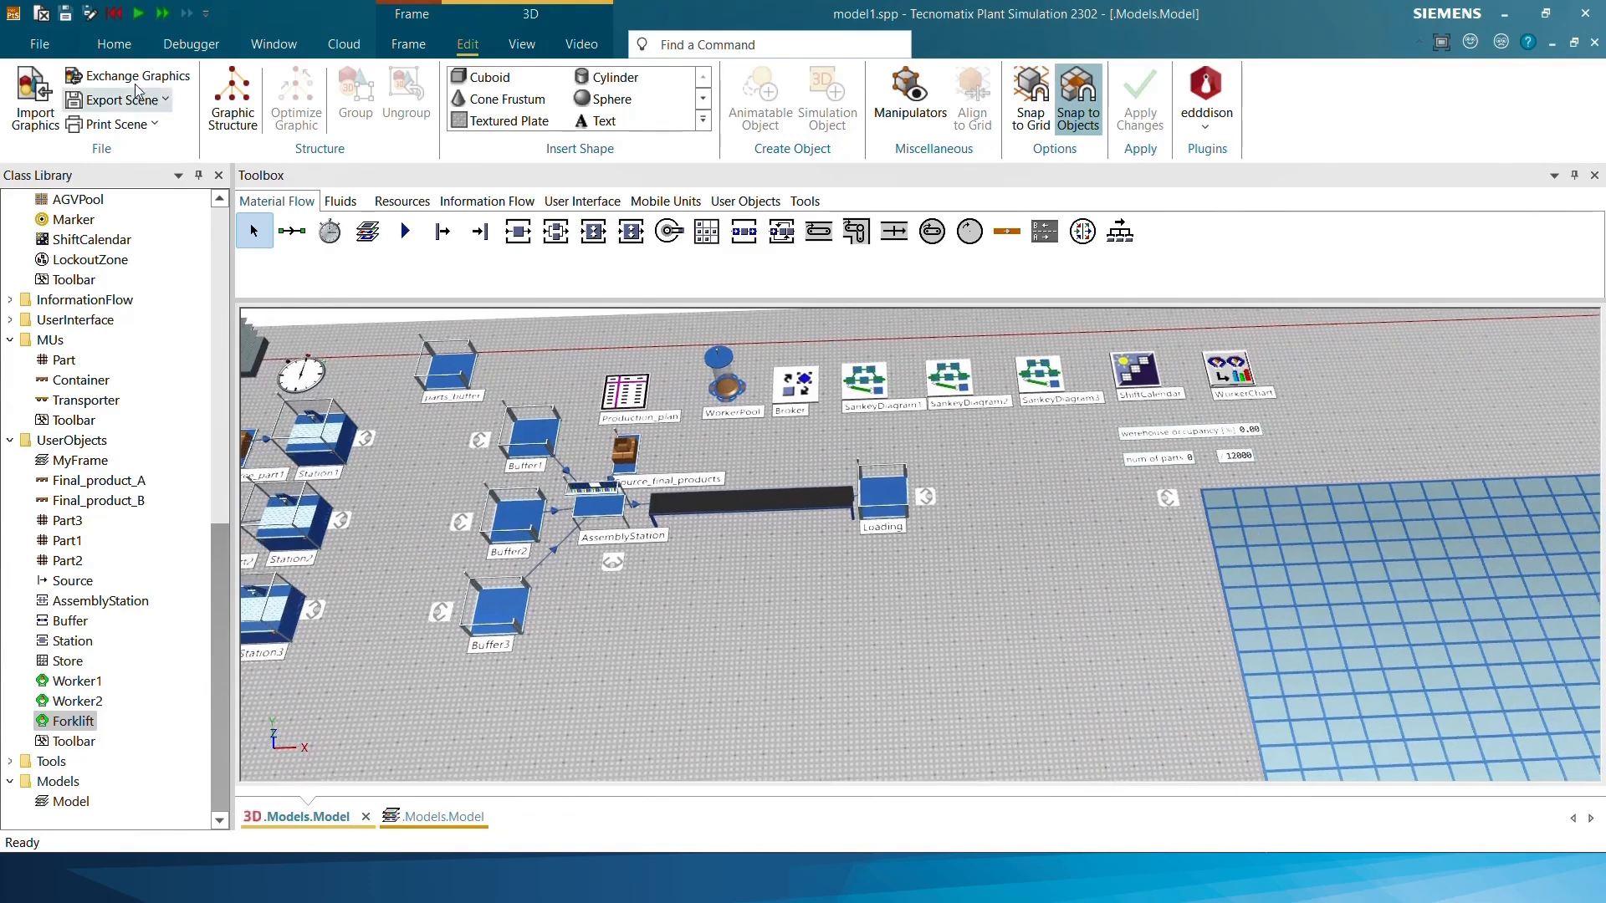
Open the model's event controller, start the simulation and watch the forklift carry parts between Loading and the warehouse
{"action": "left_click", "coordinate": [123, 45]}
{"action": "left_click", "coordinate": [33, 90]}
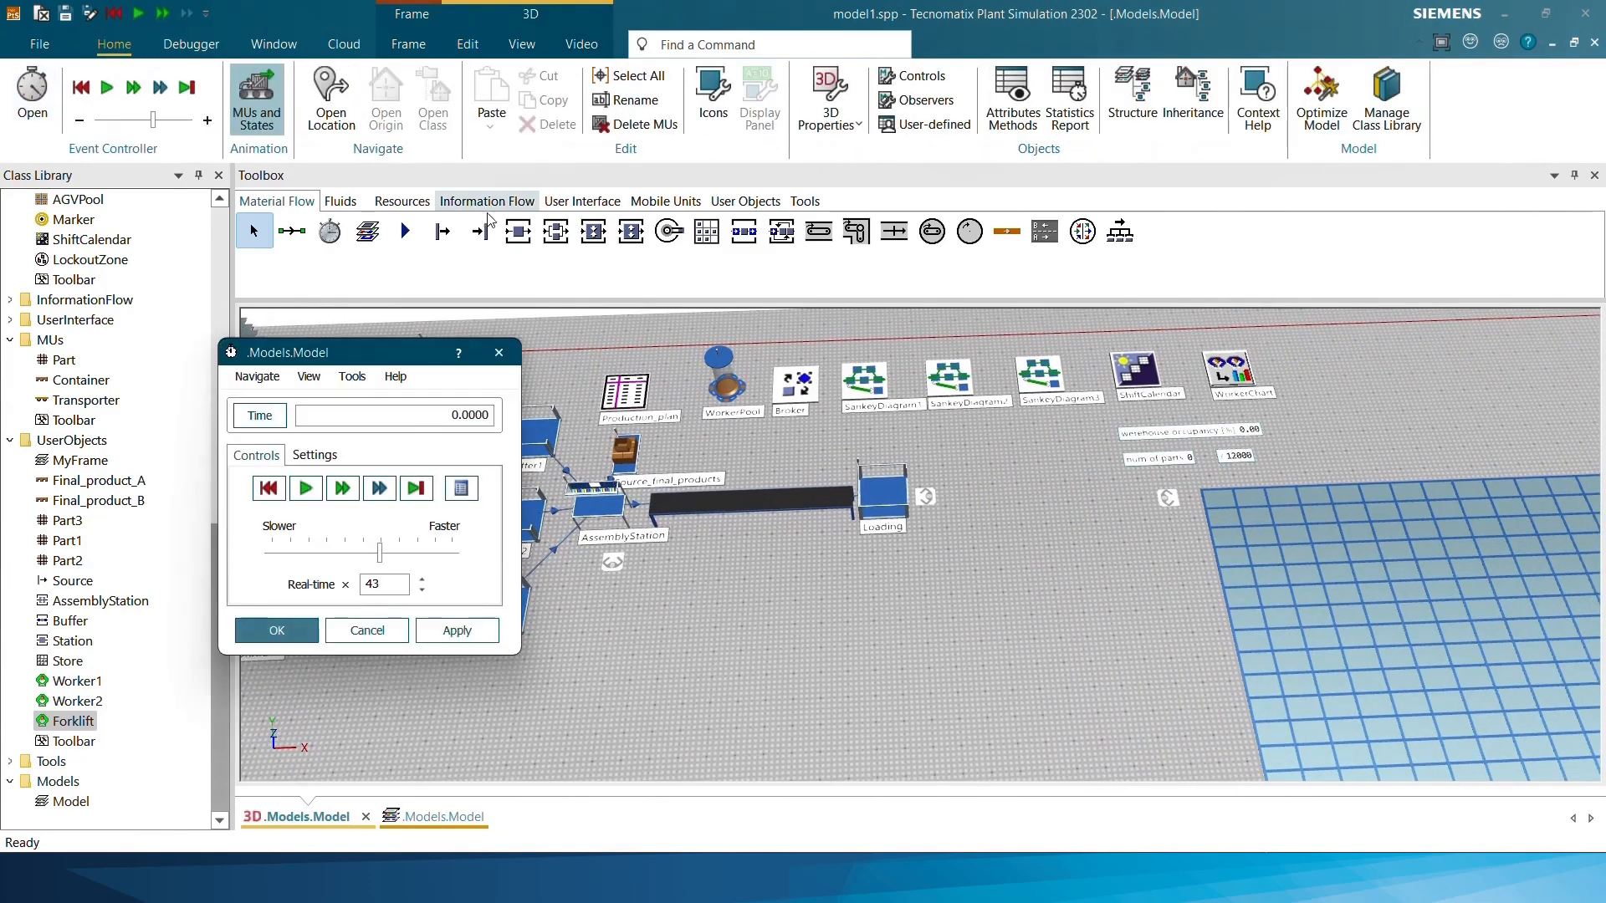
{"action": "left_click", "coordinate": [305, 488]}
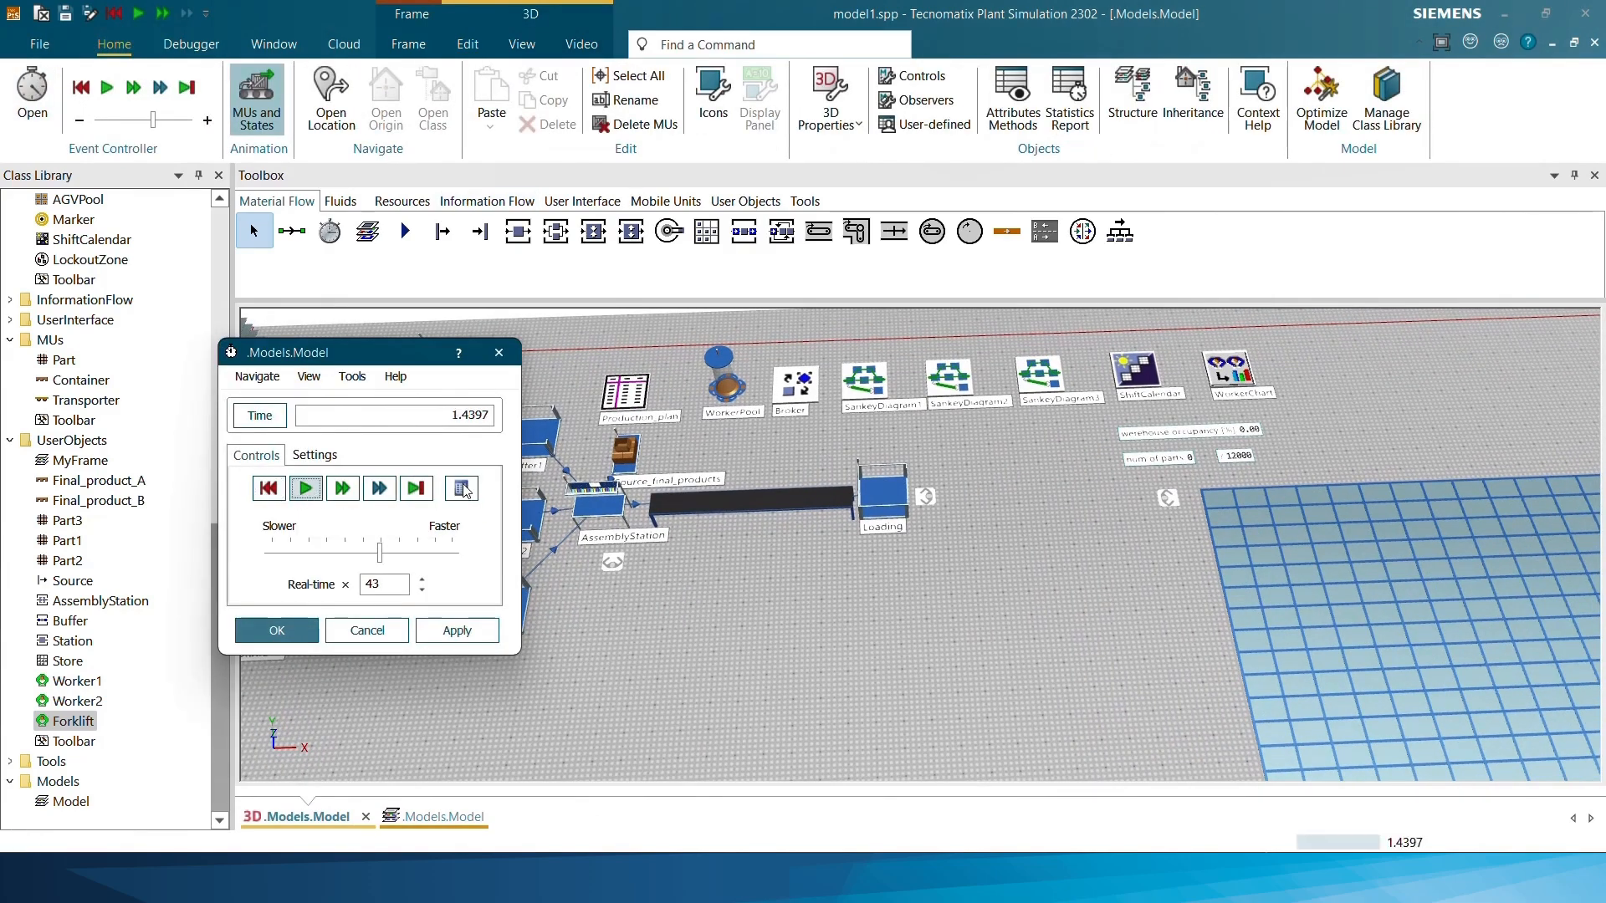
{"action": "scroll", "coordinate": [585, 536], "scroll_direction": "up", "scroll_amount": 1}
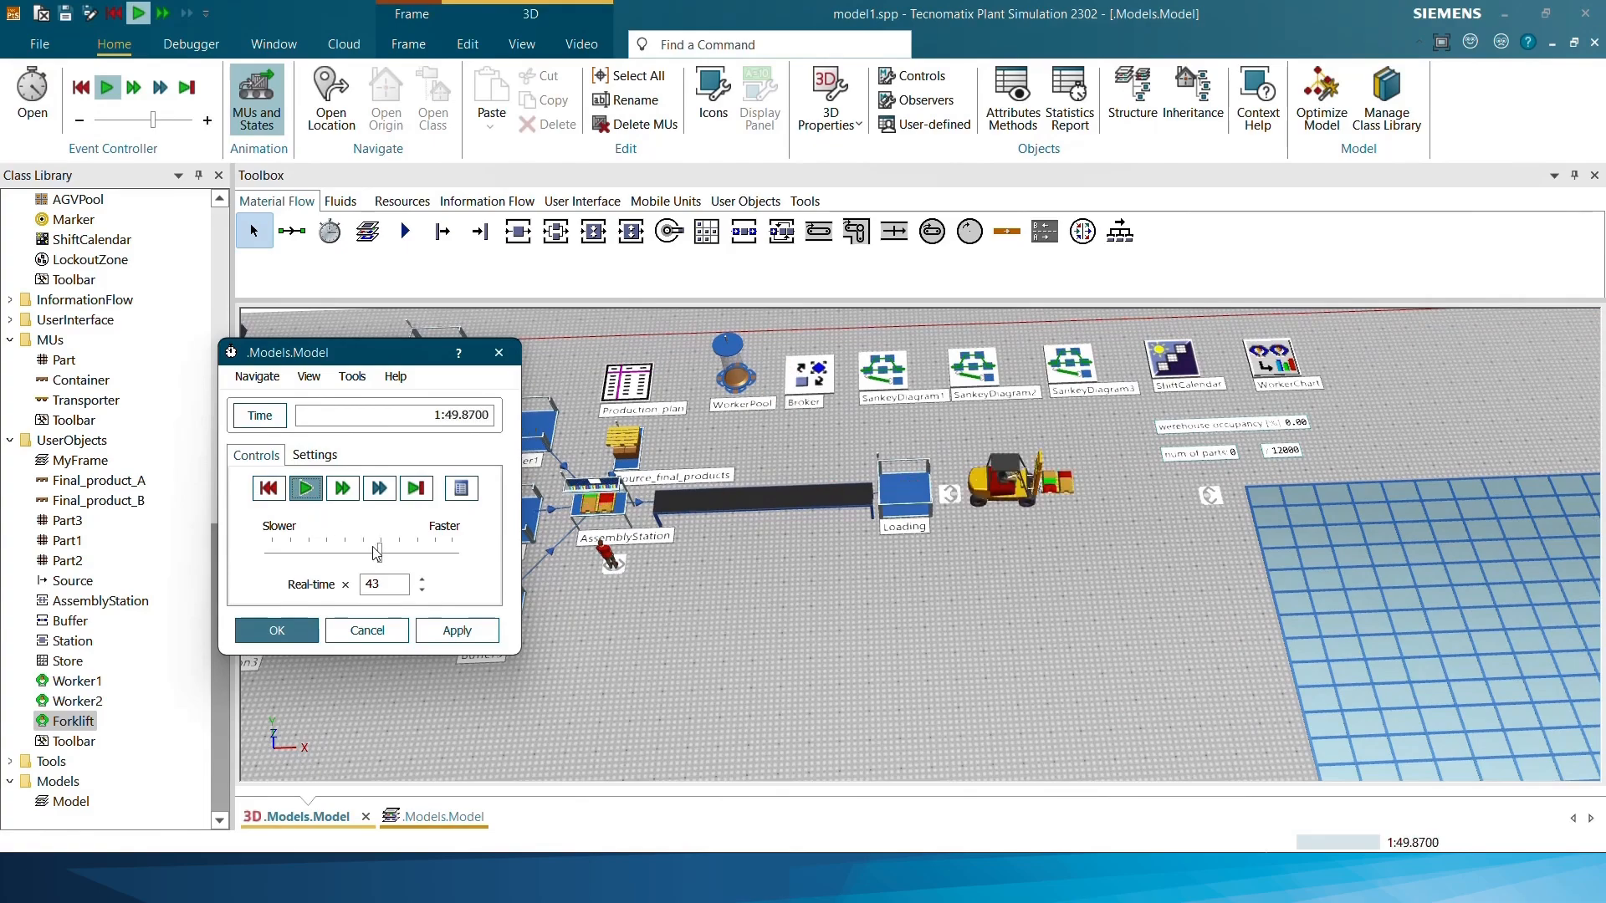
{"action": "scroll", "coordinate": [1121, 548], "scroll_direction": "up", "scroll_amount": 2}
{"action": "left_click_drag", "start_coordinate": [1188, 539], "coordinate": [1071, 537]}
{"action": "scroll", "coordinate": [1071, 537], "scroll_direction": "up", "scroll_amount": 1}
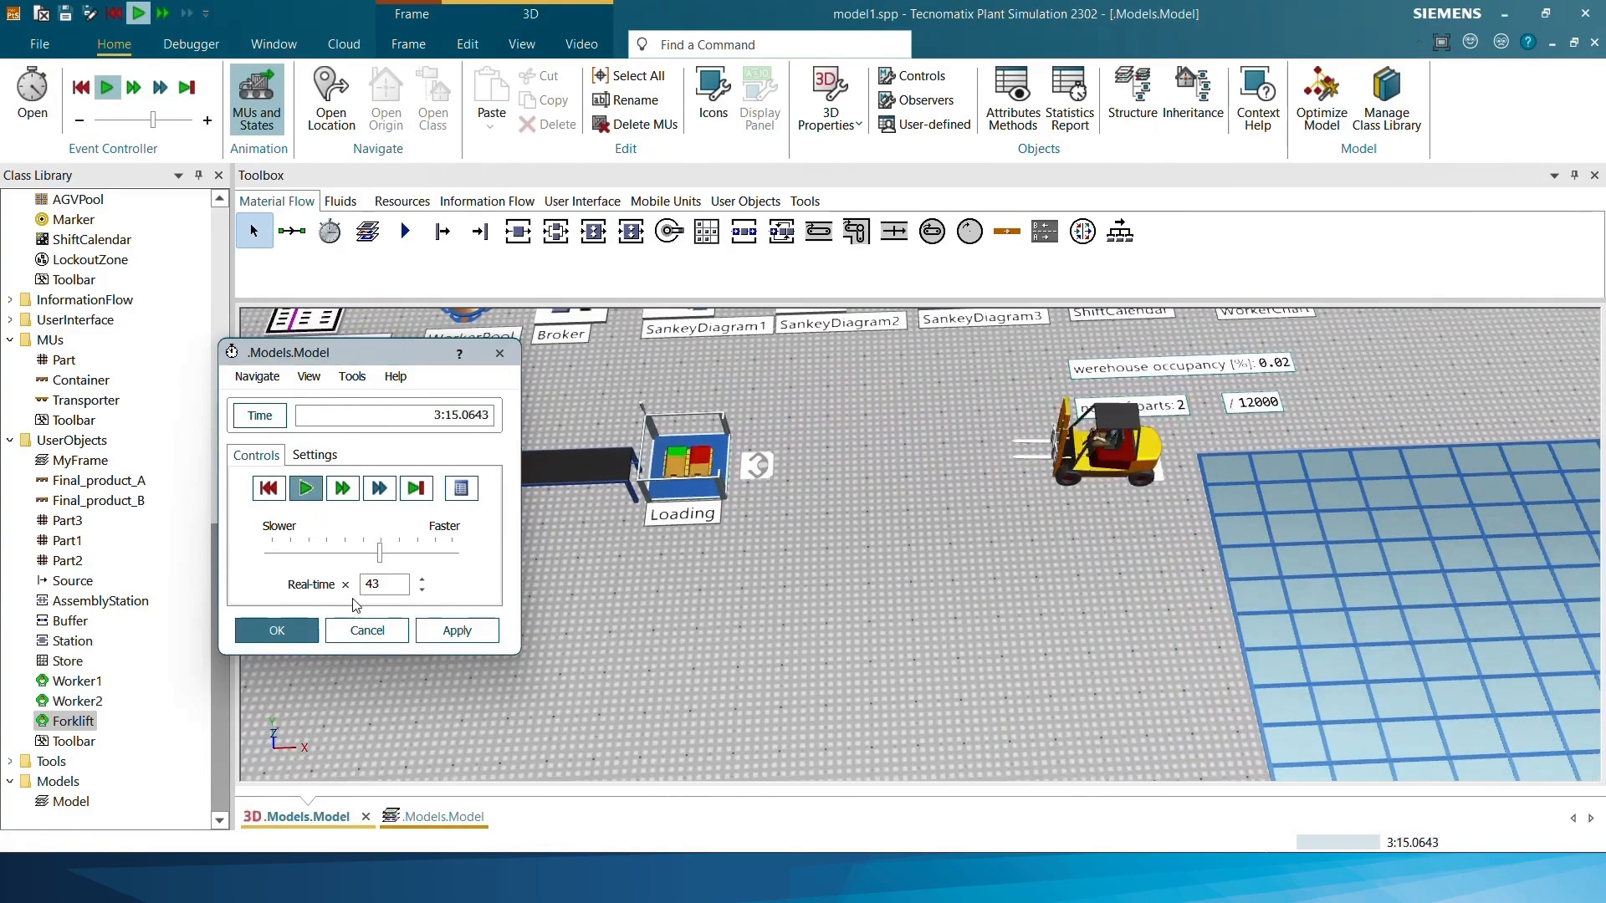
Slow the running simulation to a real-time factor of 5.5 and examine the moving forklift up close from a low angle
{"action": "left_click", "coordinate": [330, 554]}
{"action": "left_click_drag", "start_coordinate": [318, 556], "coordinate": [304, 556]}
{"action": "scroll", "coordinate": [906, 485], "scroll_direction": "up", "scroll_amount": 1}
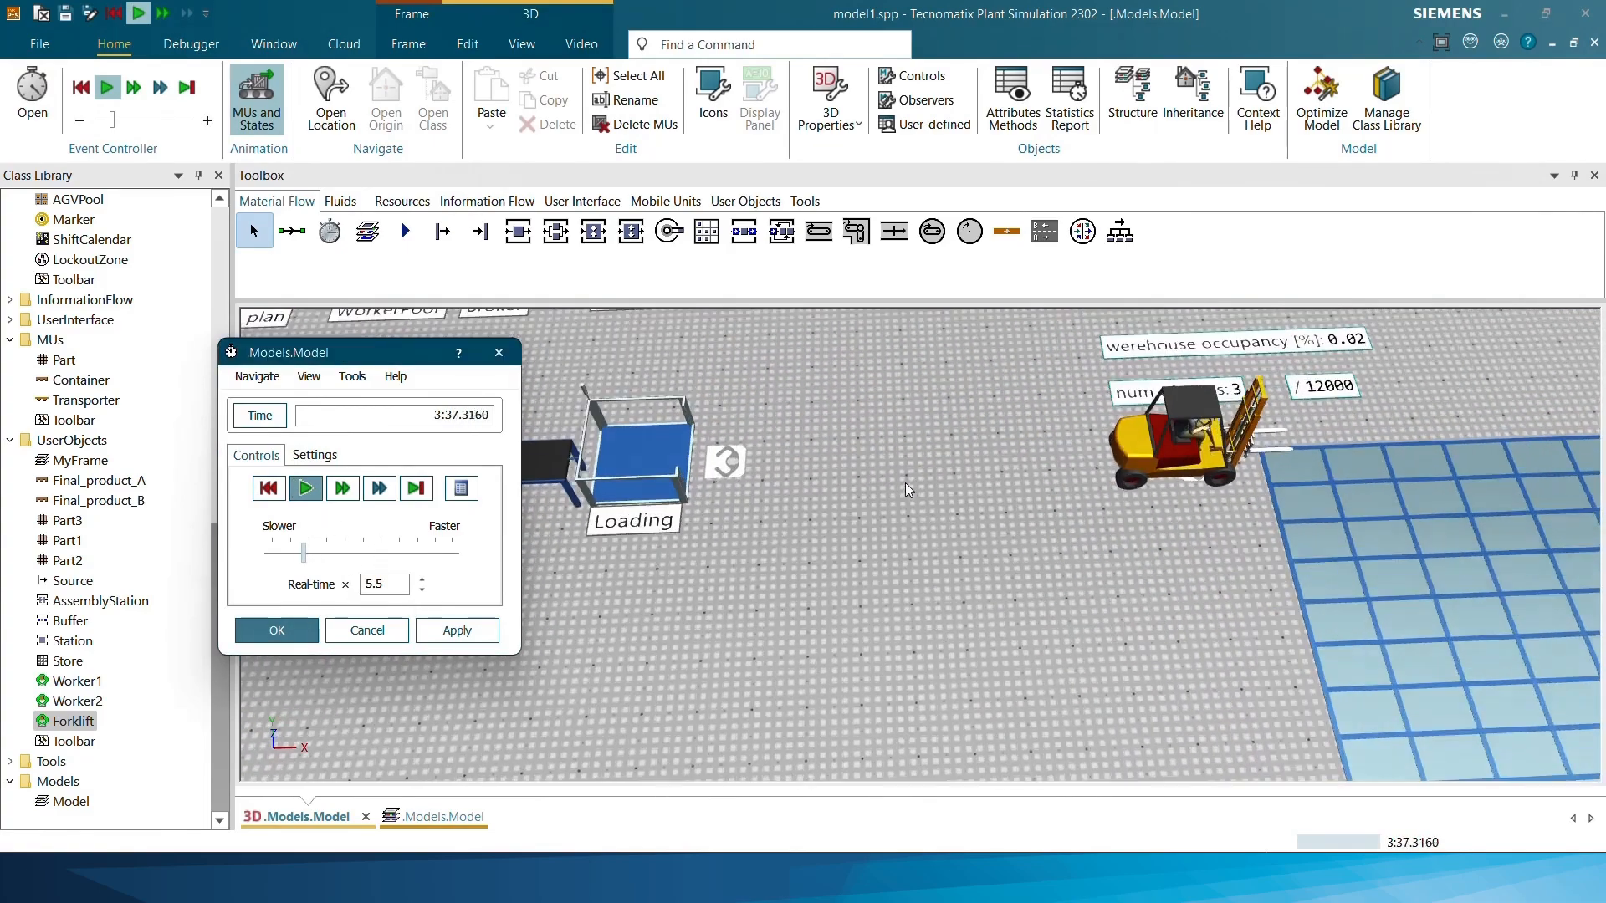
{"action": "right_click_drag", "start_coordinate": [906, 485], "coordinate": [917, 417]}
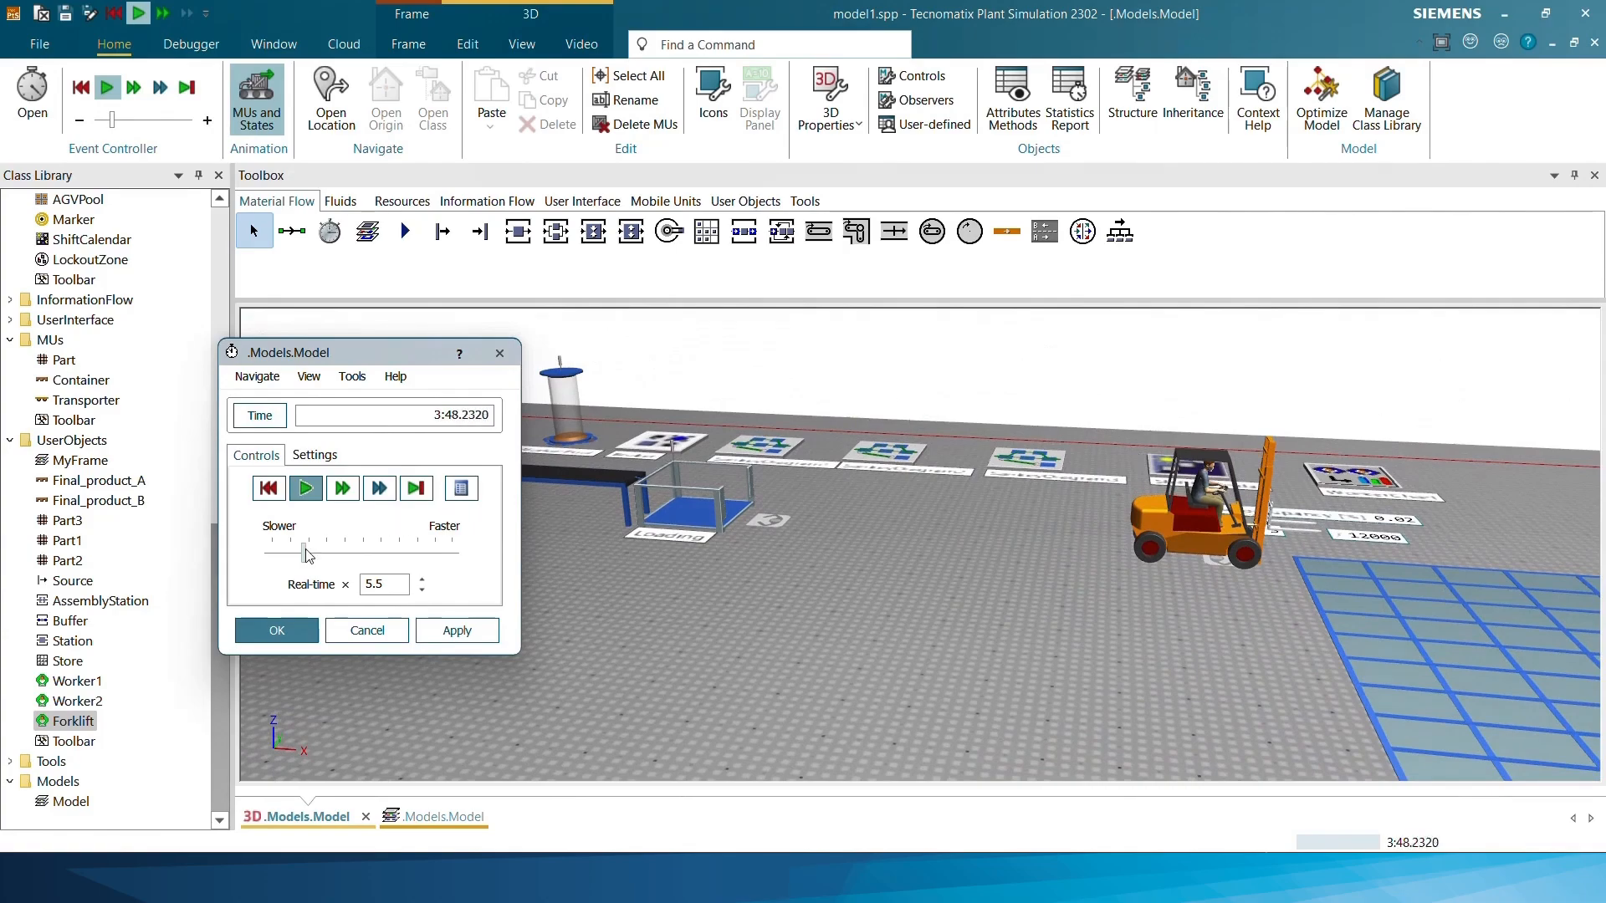
Set the simulation's real-time factor to 21 and watch the forklift working within the whole production line
{"action": "left_click_drag", "start_coordinate": [305, 553], "coordinate": [341, 558]}
{"action": "mouse_move", "coordinate": [897, 552]}
{"action": "right_mouse_down"}
{"action": "mouse_move", "coordinate": [820, 552]}
{"action": "mouse_move", "coordinate": [901, 562]}
{"action": "right_mouse_up"}
{"action": "scroll", "coordinate": [888, 490], "scroll_direction": "down", "scroll_amount": 5}
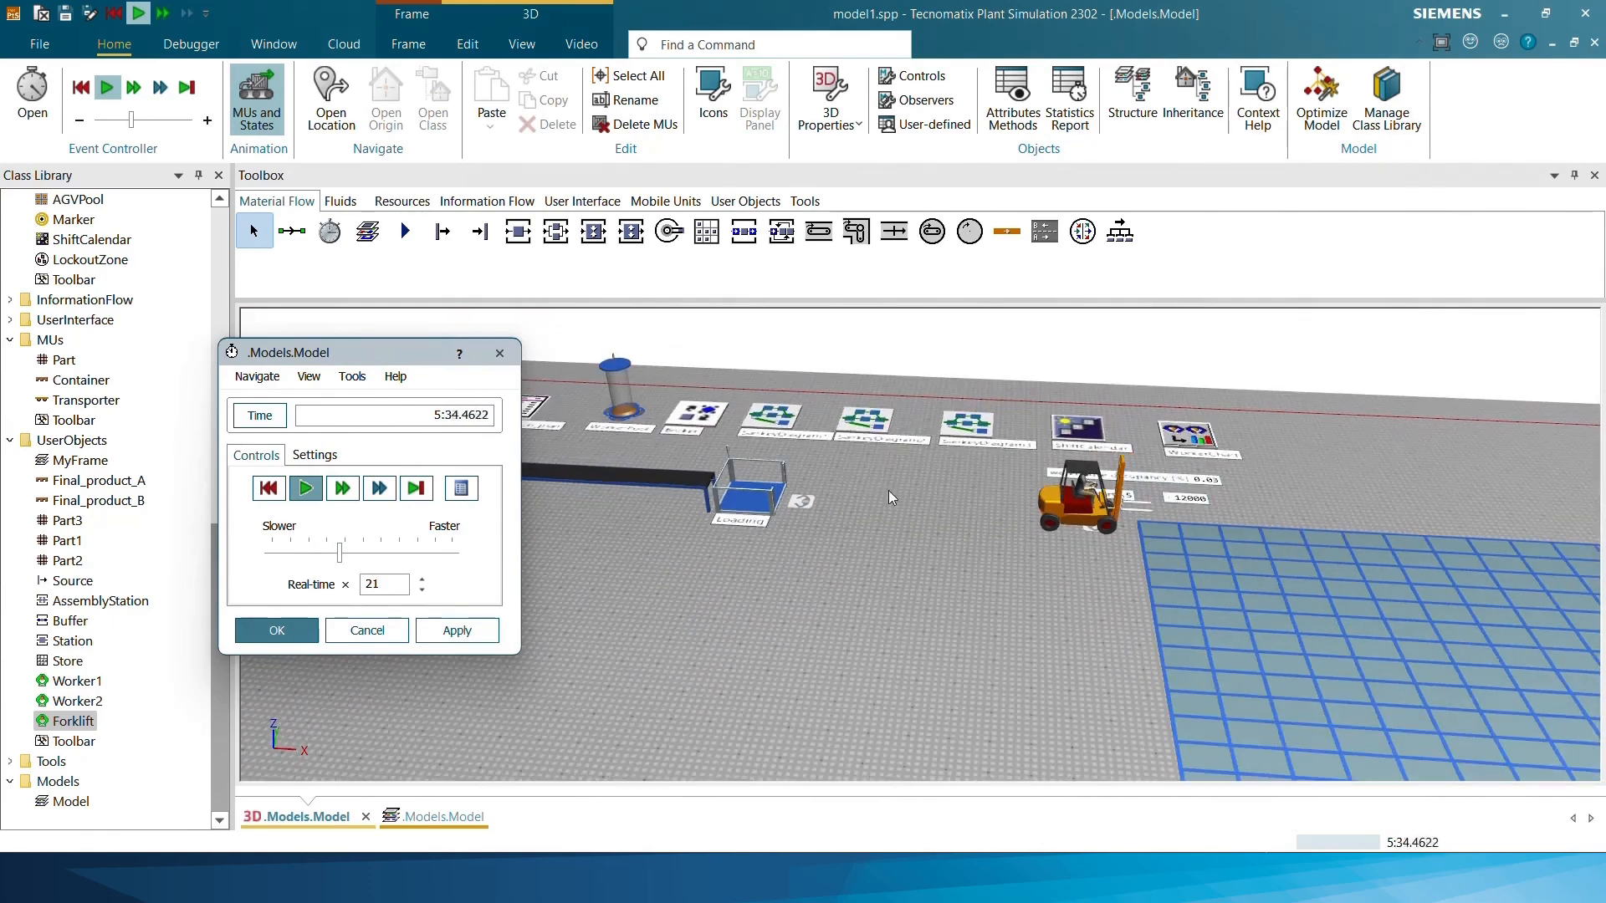
{"action": "scroll", "coordinate": [885, 426], "scroll_direction": "down", "scroll_amount": 2}
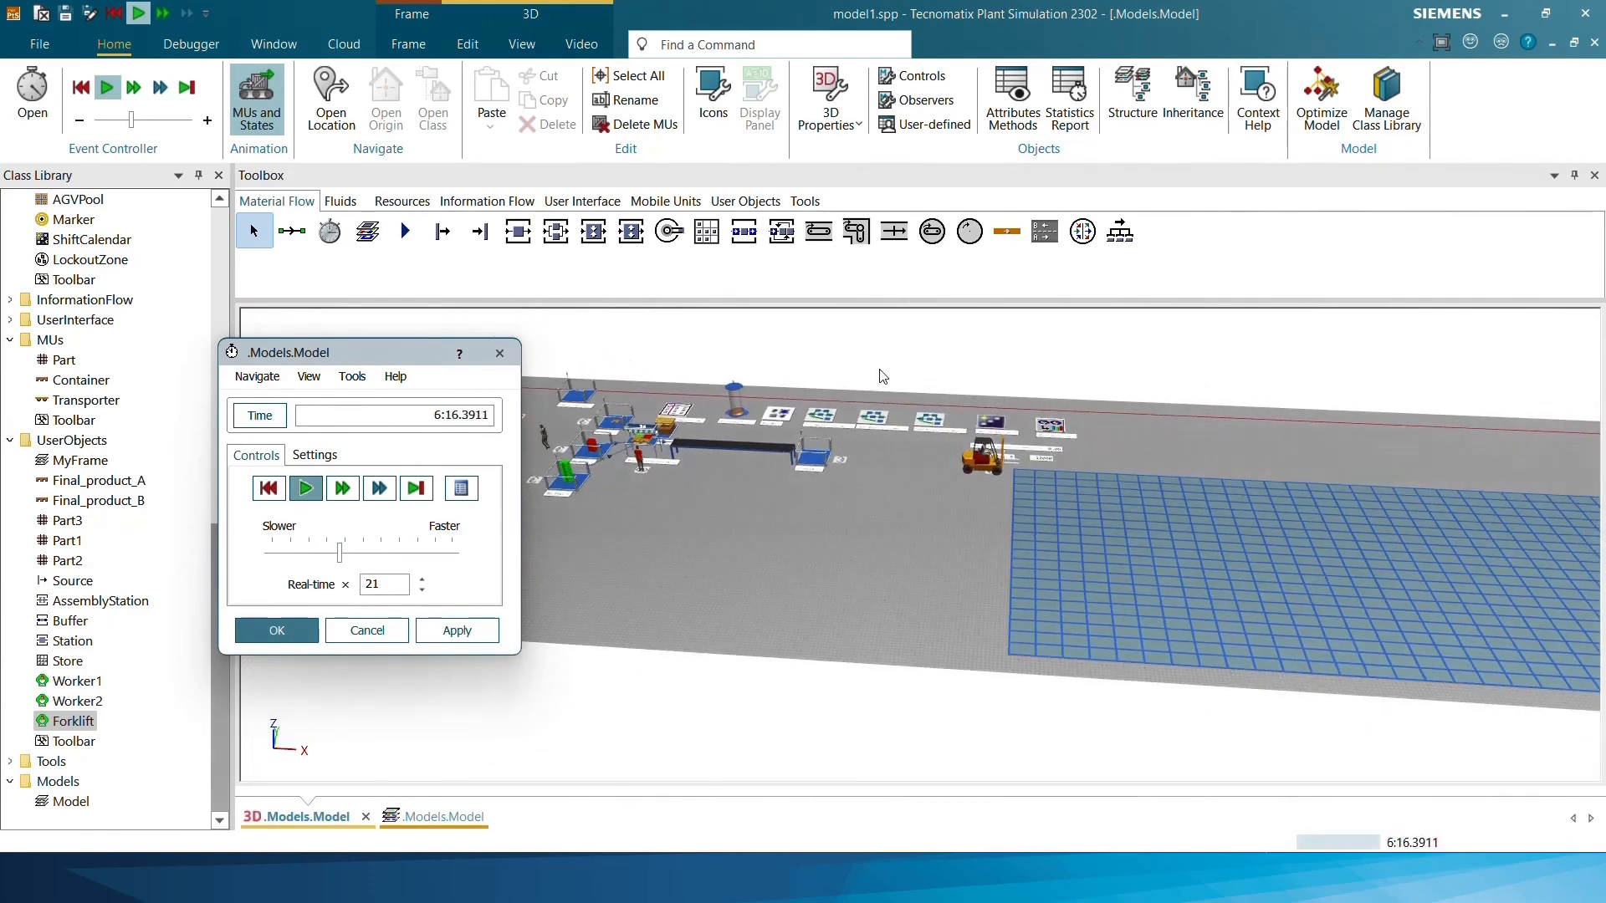